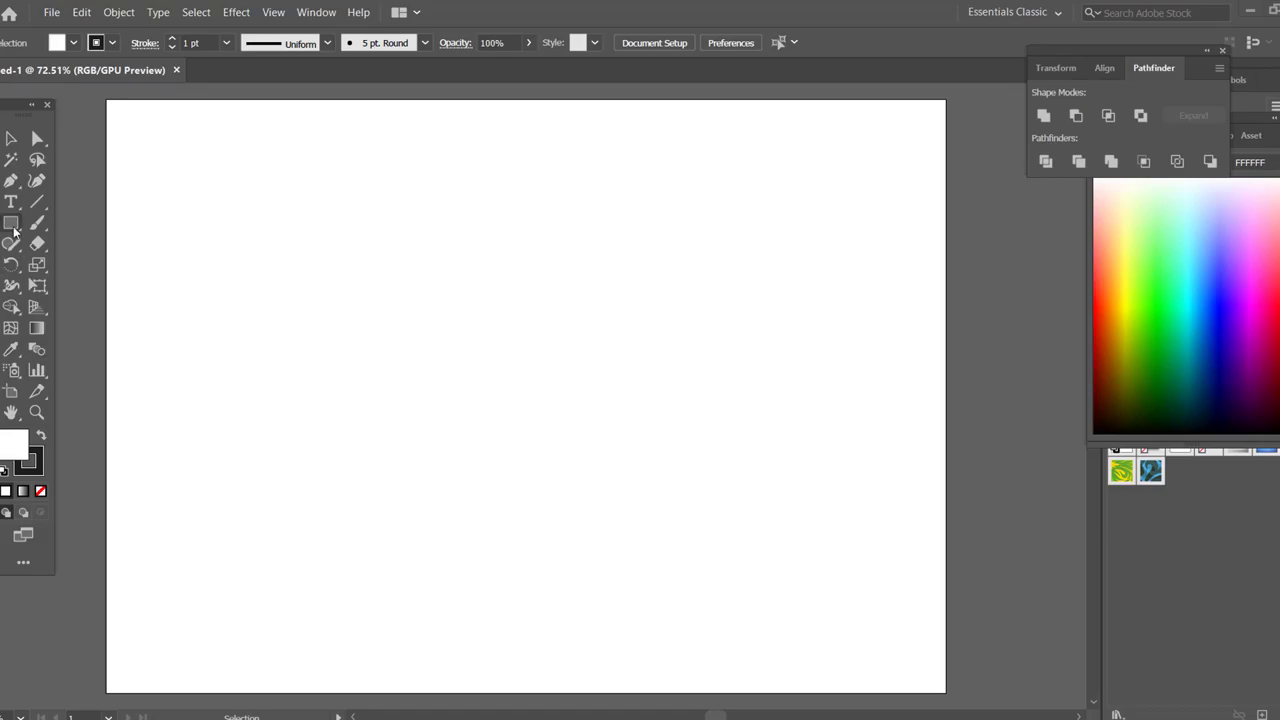
Step: Draw a wide near-black rectangle near the page bottom and slant its top edge downward
{"action": "left_click", "coordinate": [12, 225]}
{"action": "left_click_drag", "start_coordinate": [178, 461], "coordinate": [740, 594]}
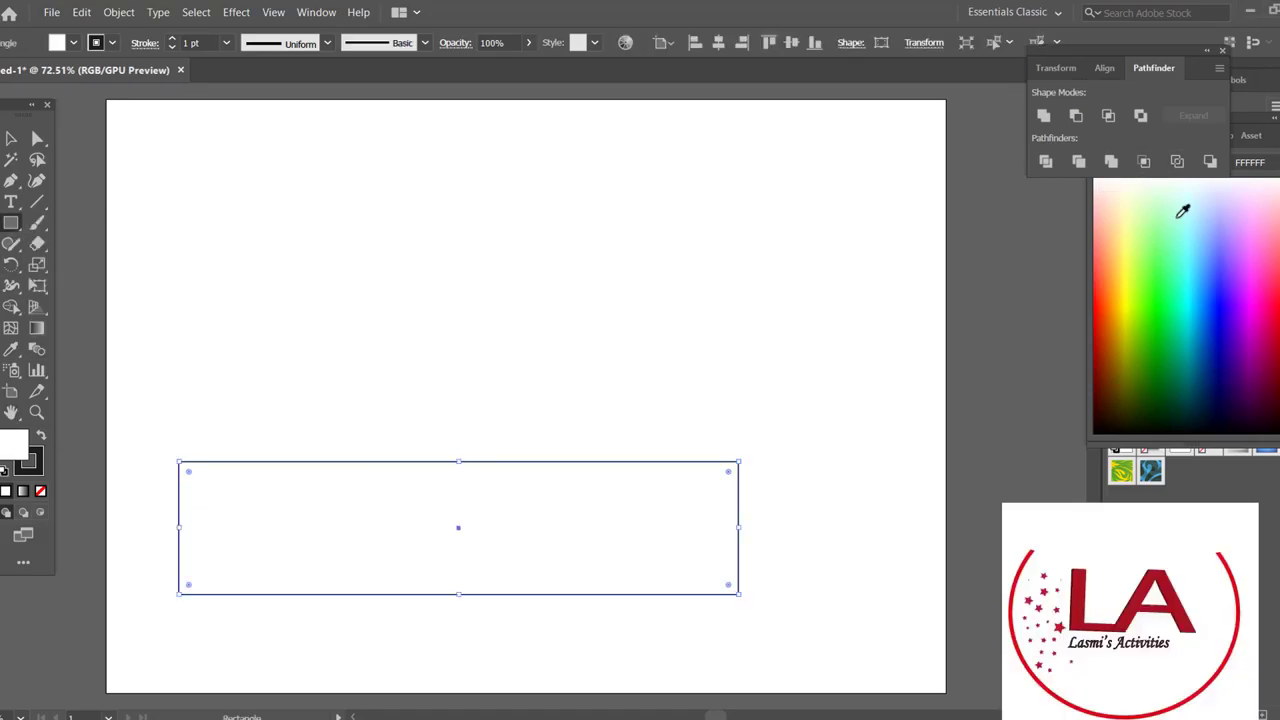
{"action": "left_click", "coordinate": [1115, 428]}
{"action": "key", "text": "v"}
{"action": "left_click_drag", "start_coordinate": [458, 461], "coordinate": [458, 500]}
{"action": "key", "text": "shift+grave"}
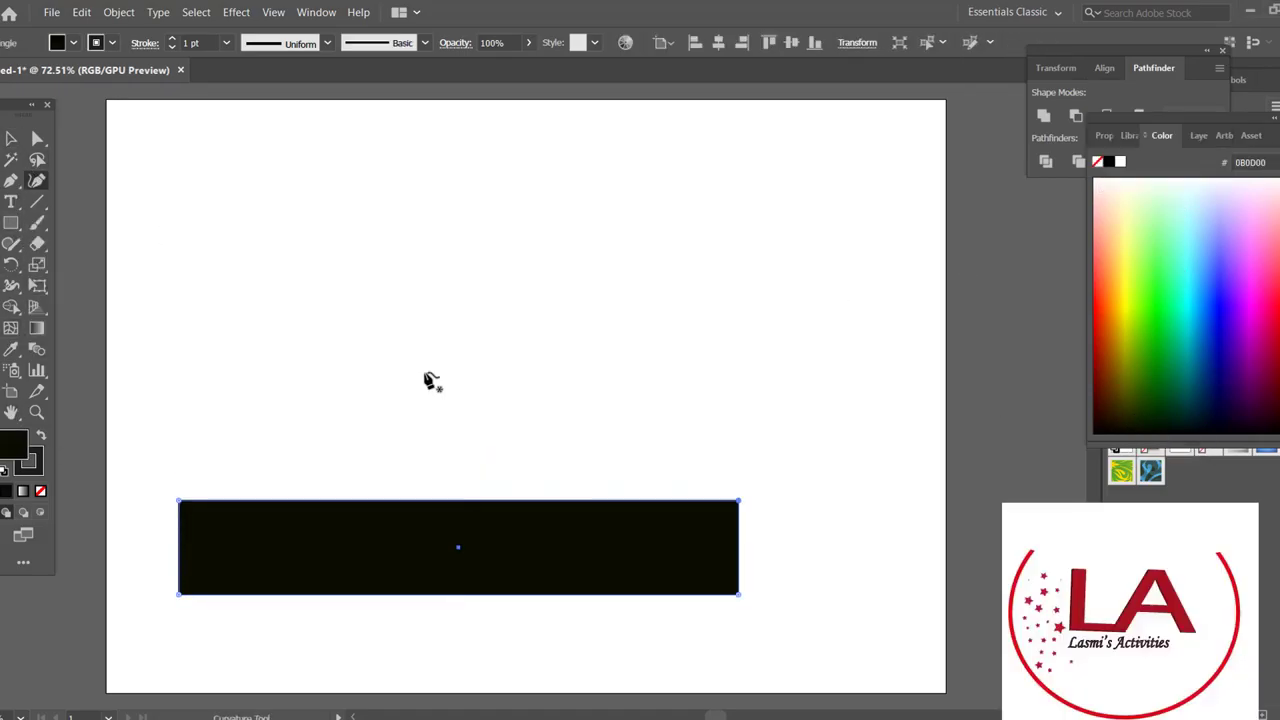
{"action": "left_click_drag", "start_coordinate": [740, 505], "coordinate": [740, 536]}
{"action": "key", "text": "v"}
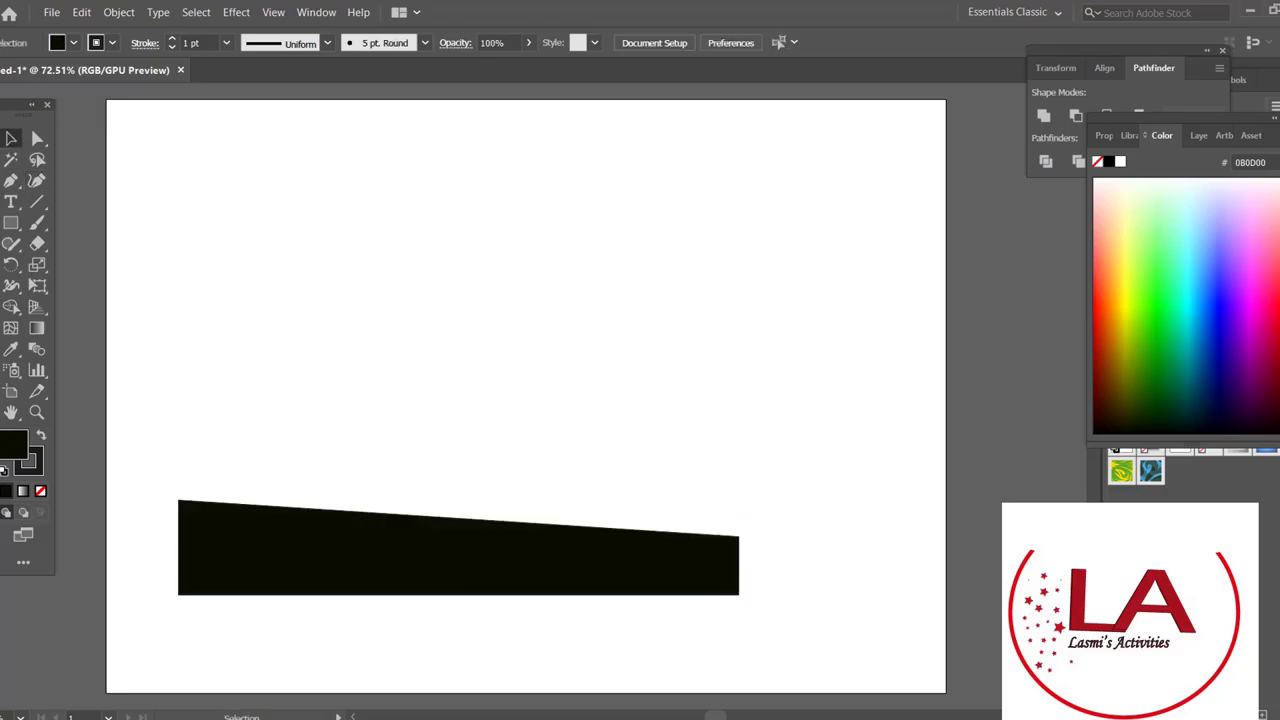
Step: Draw a smaller bar above the base's left side and curve its top and bottom edges
{"action": "left_click", "coordinate": [11, 223]}
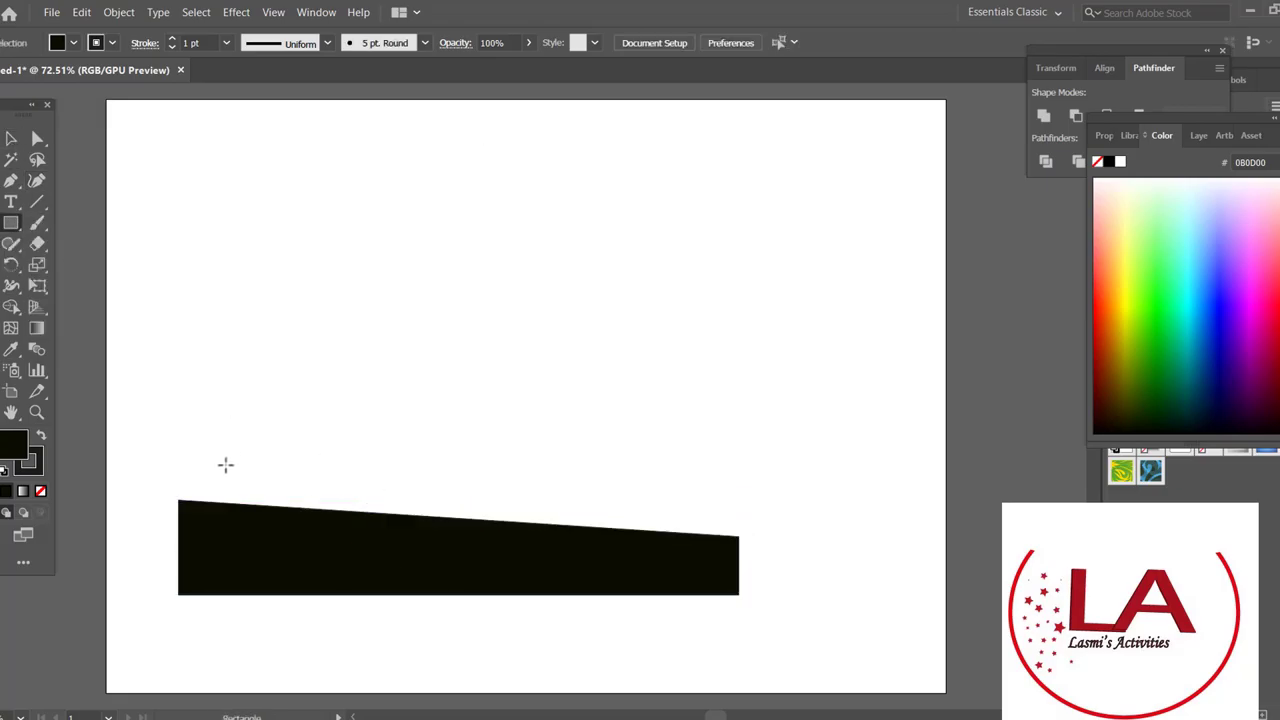
{"action": "left_click_drag", "start_coordinate": [225, 464], "coordinate": [502, 506]}
{"action": "left_click", "coordinate": [36, 183]}
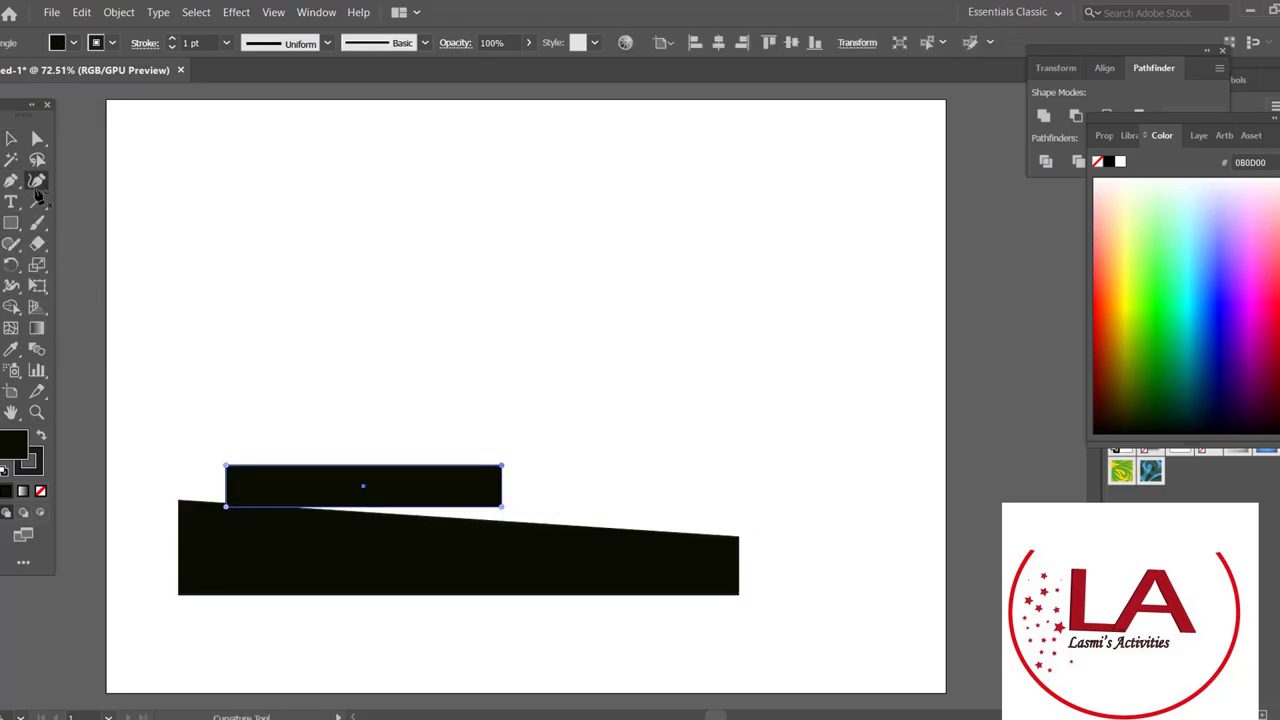
{"action": "left_click_drag", "start_coordinate": [226, 494], "coordinate": [226, 490]}
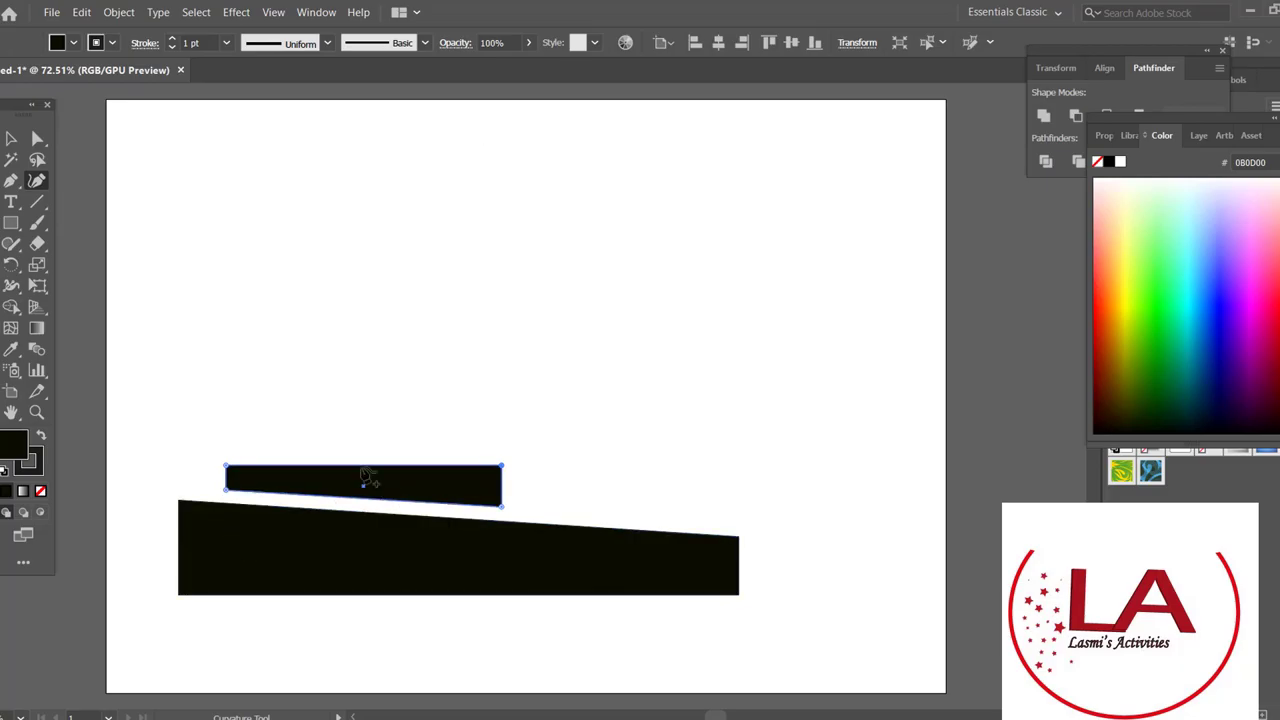
{"action": "left_click_drag", "start_coordinate": [348, 466], "coordinate": [347, 459]}
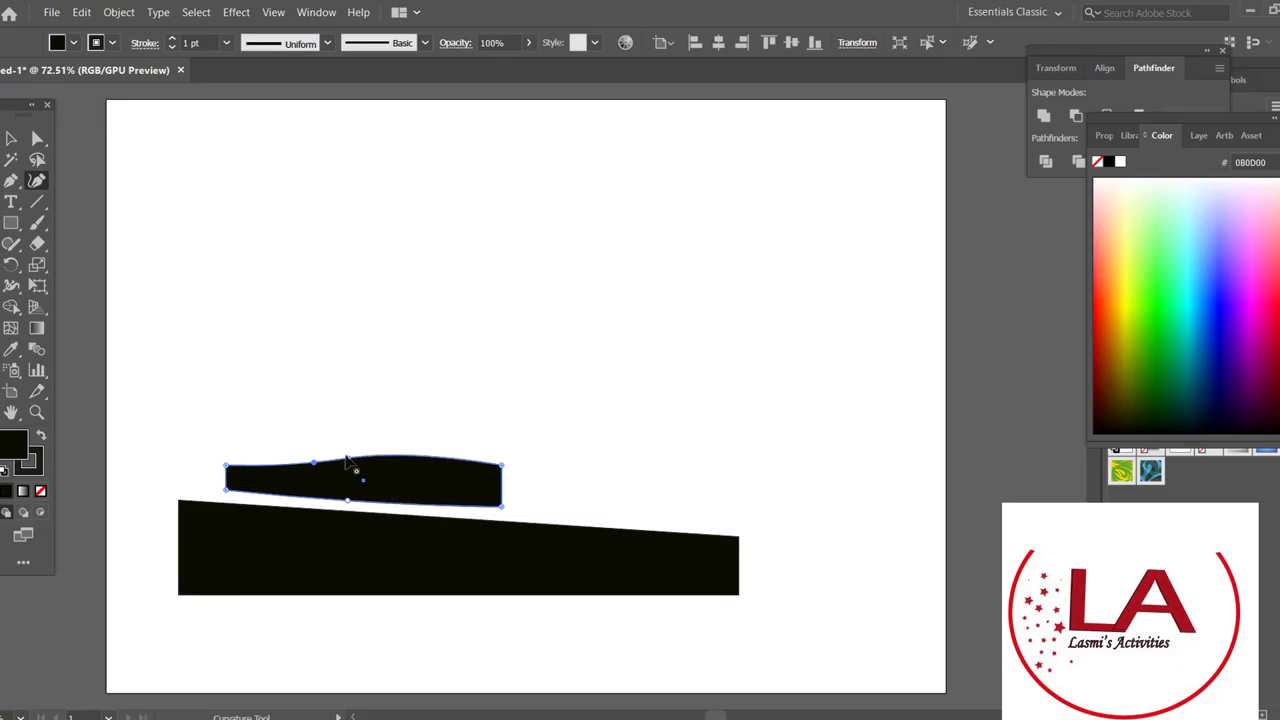
{"action": "left_click_drag", "start_coordinate": [384, 466], "coordinate": [402, 463]}
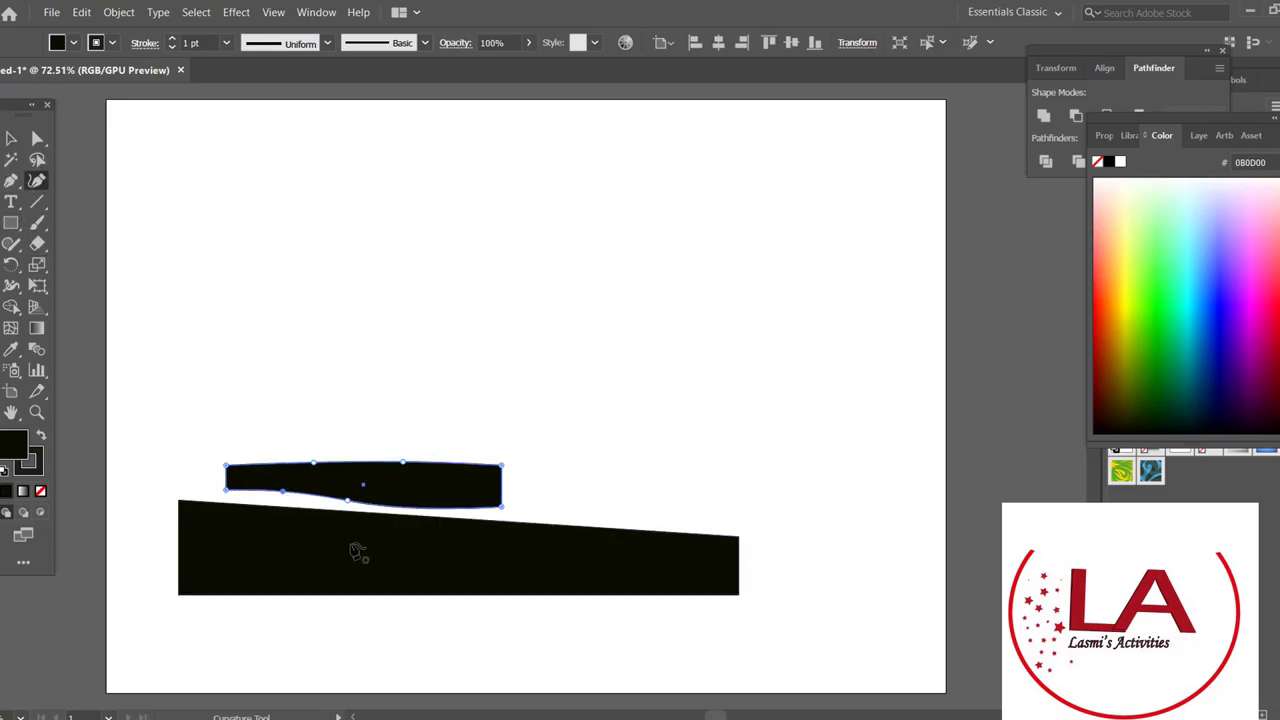
{"action": "left_click", "coordinate": [11, 138]}
{"action": "left_click", "coordinate": [280, 420]}
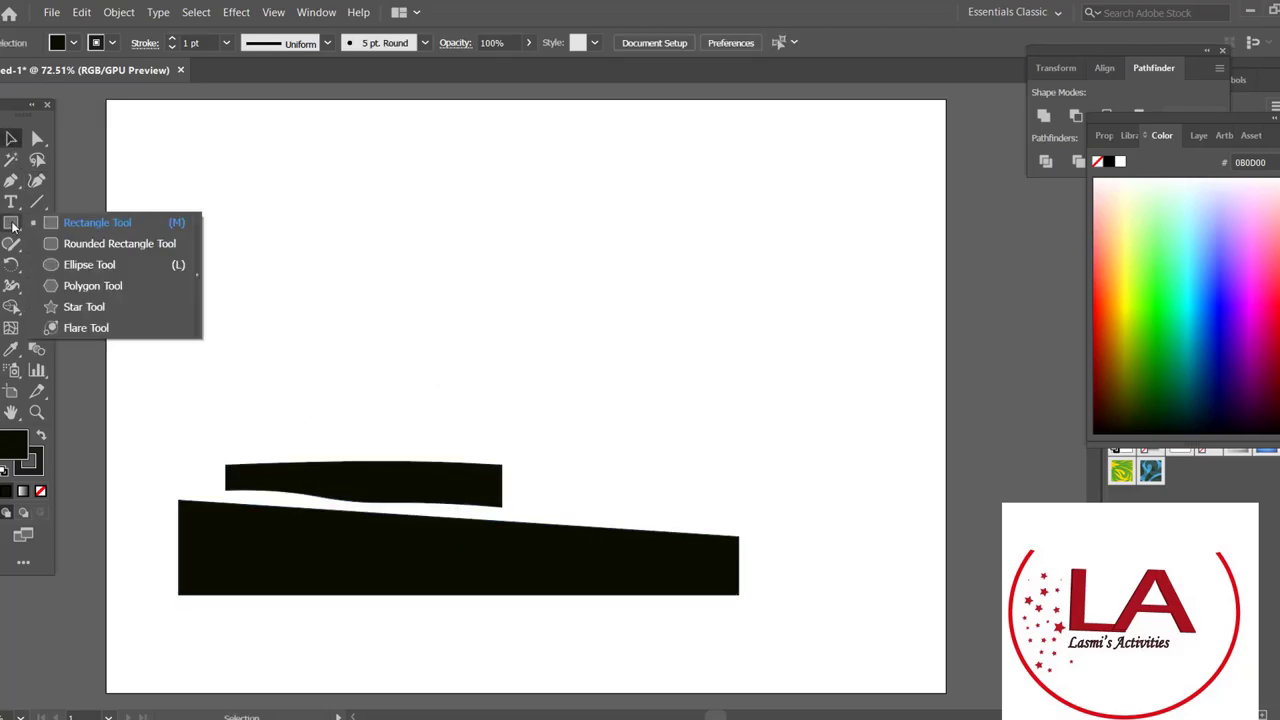
Step: Draw a thin bar above the wavy bar and bow it into a lens shape
{"action": "left_click_drag", "start_coordinate": [11, 223], "coordinate": [114, 221]}
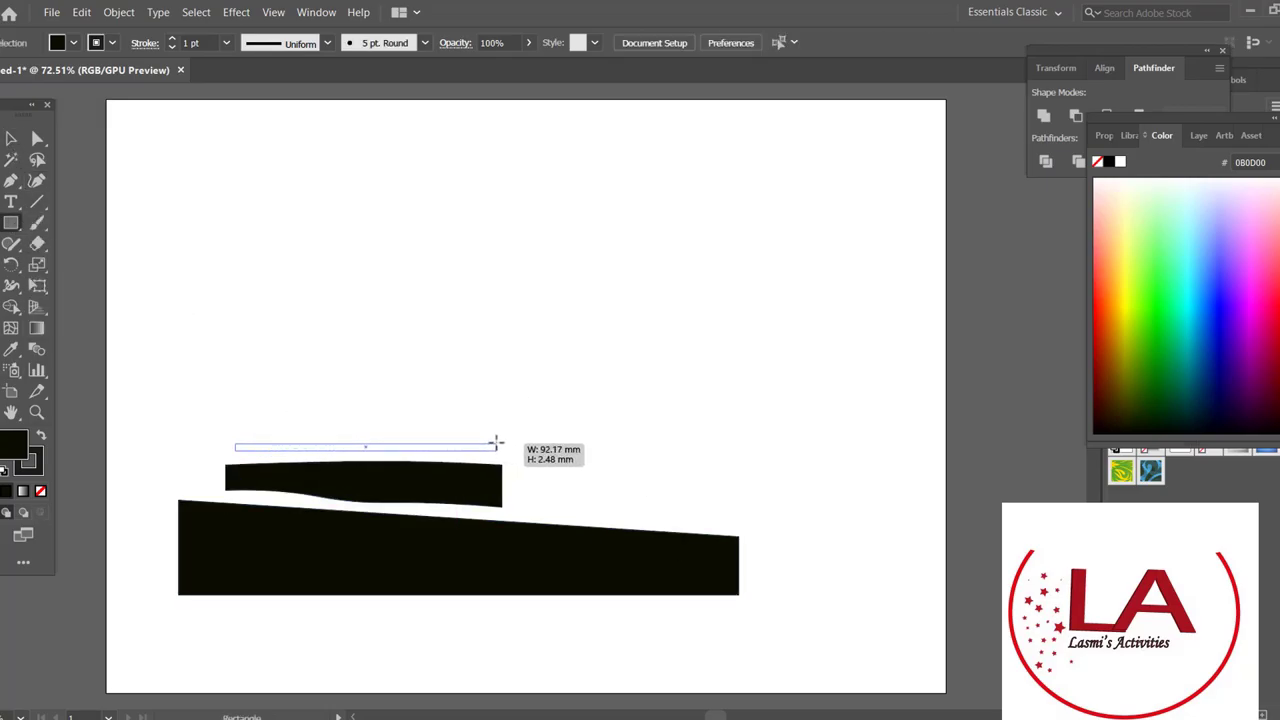
{"action": "left_click_drag", "start_coordinate": [234, 450], "coordinate": [502, 437]}
{"action": "left_click", "coordinate": [11, 138]}
{"action": "key", "text": "shift+grave"}
{"action": "left_click", "coordinate": [368, 449]}
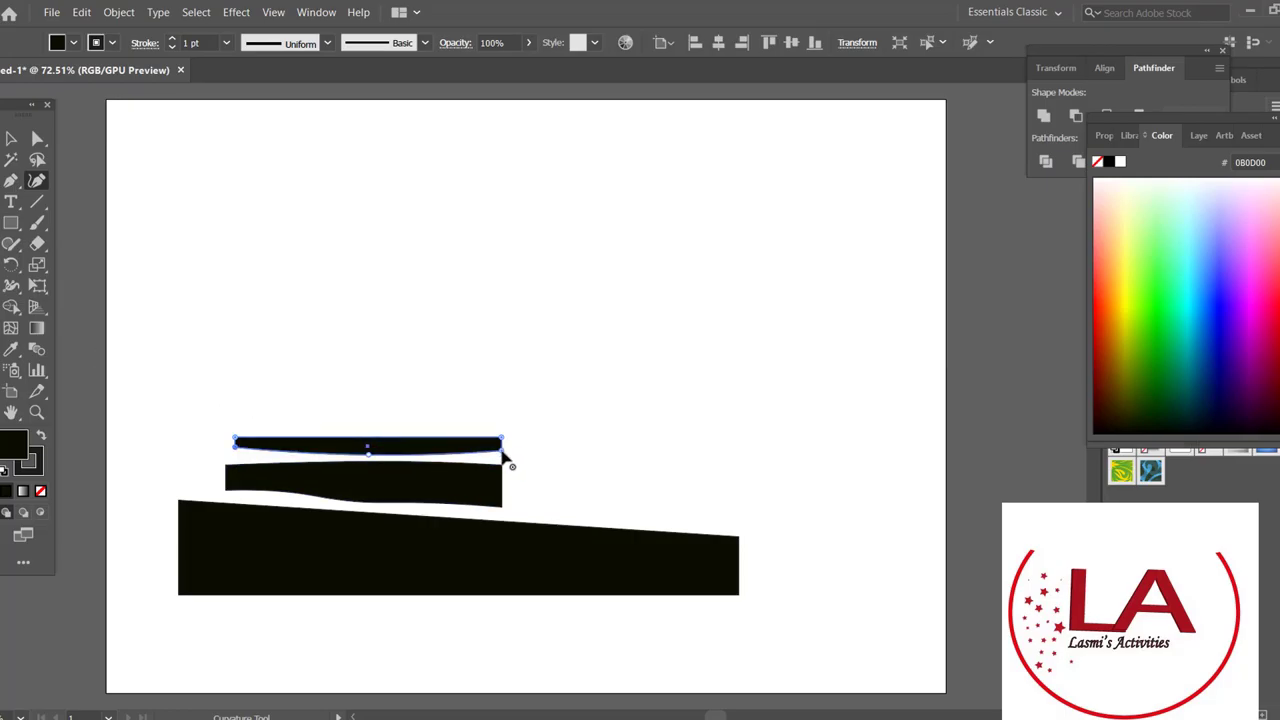
{"action": "left_click", "coordinate": [11, 138]}
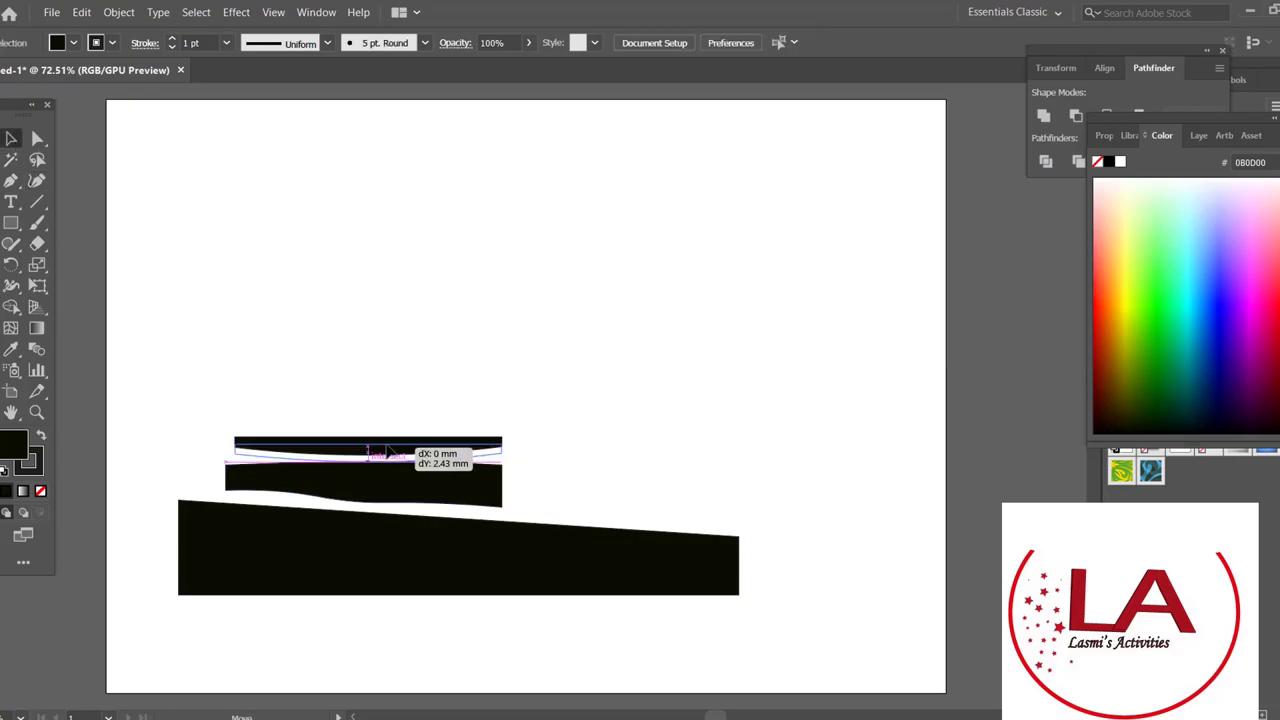
{"action": "left_click", "coordinate": [519, 368]}
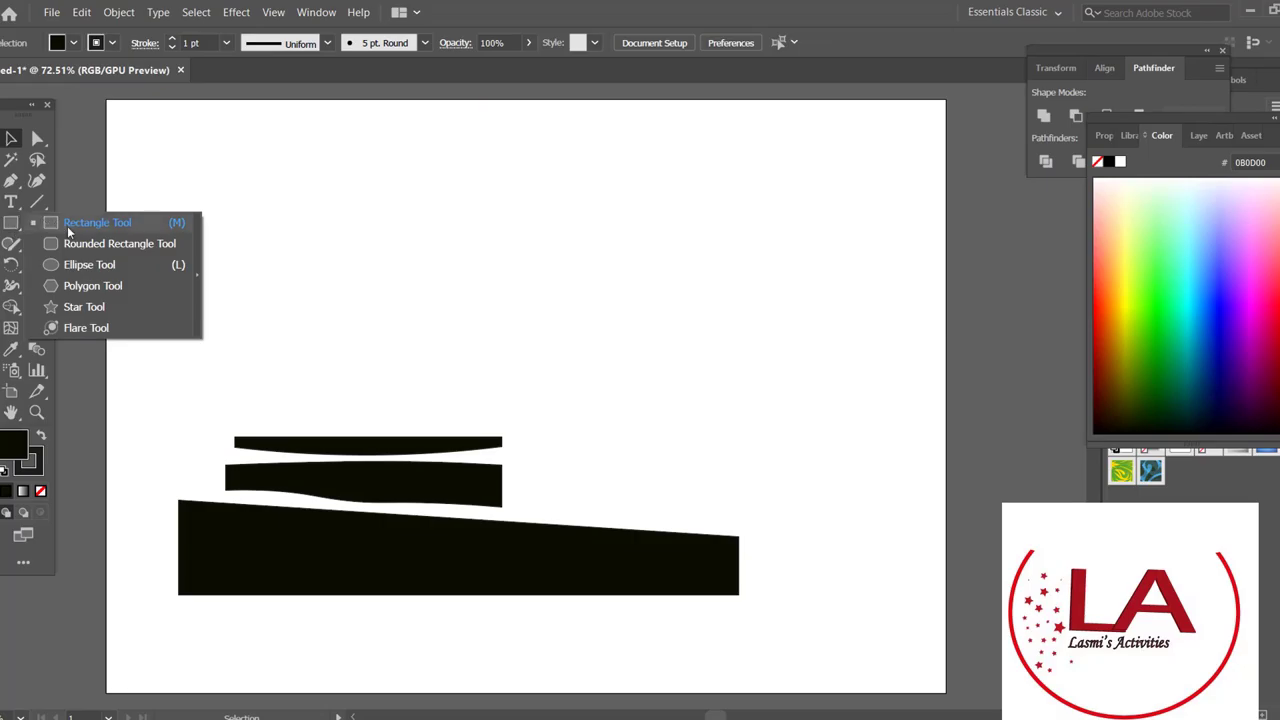
Step: Draw a flat rectangle above the thin lens-shaped bar
{"action": "left_click_drag", "start_coordinate": [11, 223], "coordinate": [75, 220]}
{"action": "left_click_drag", "start_coordinate": [242, 408], "coordinate": [492, 432]}
{"action": "key", "text": "v"}
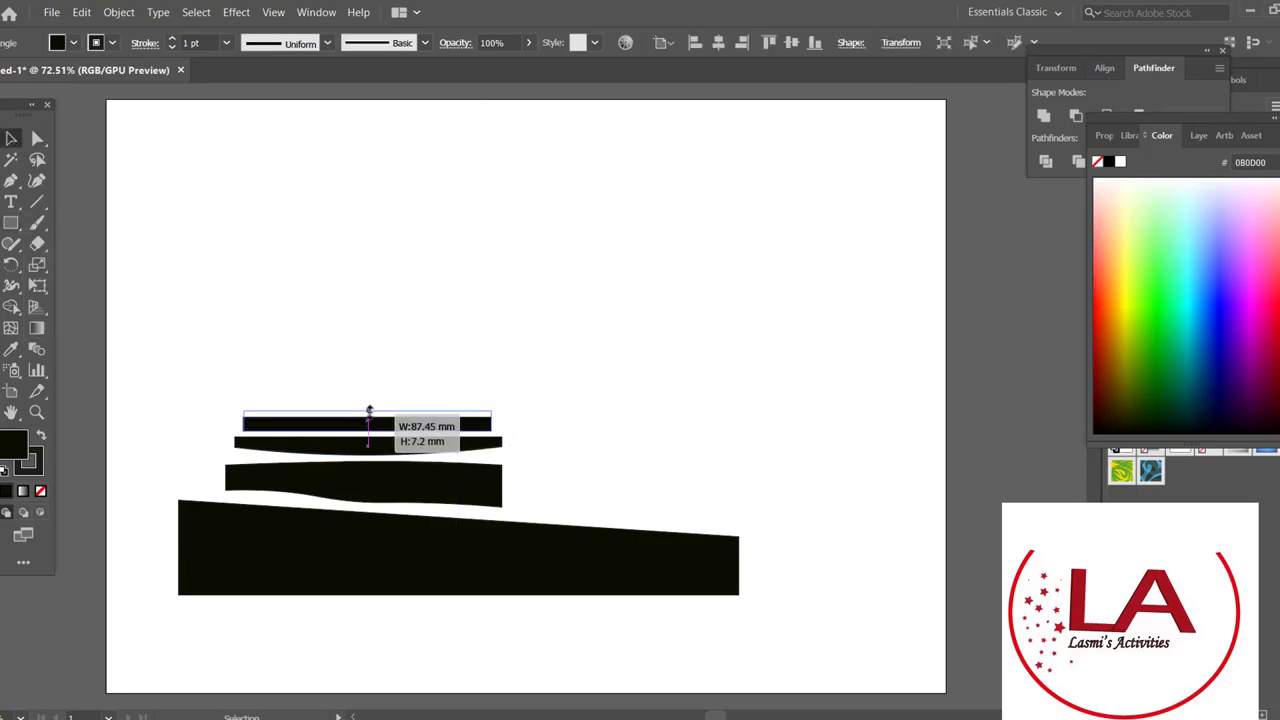
{"action": "left_click", "coordinate": [111, 286]}
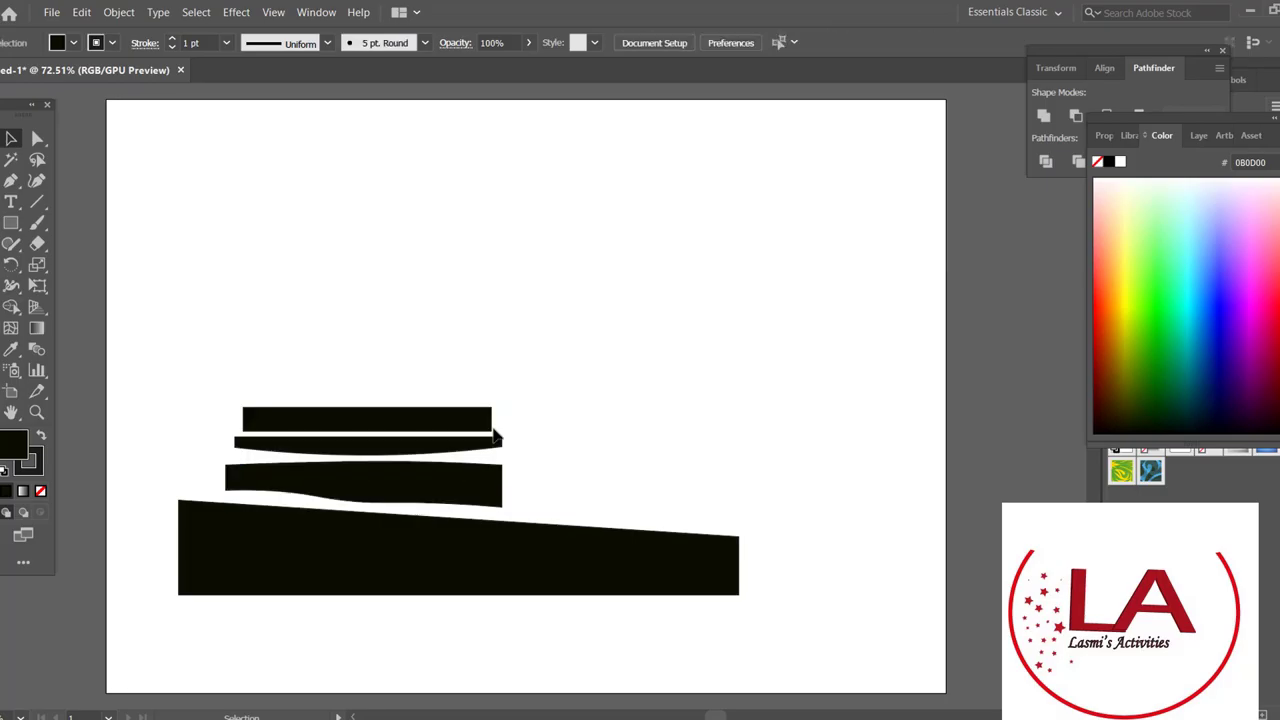
Step: Stretch the thin bar and top rectangle outward so both match the wavy bar's width
{"action": "left_click", "coordinate": [360, 446]}
{"action": "left_click_drag", "start_coordinate": [234, 446], "coordinate": [225, 447]}
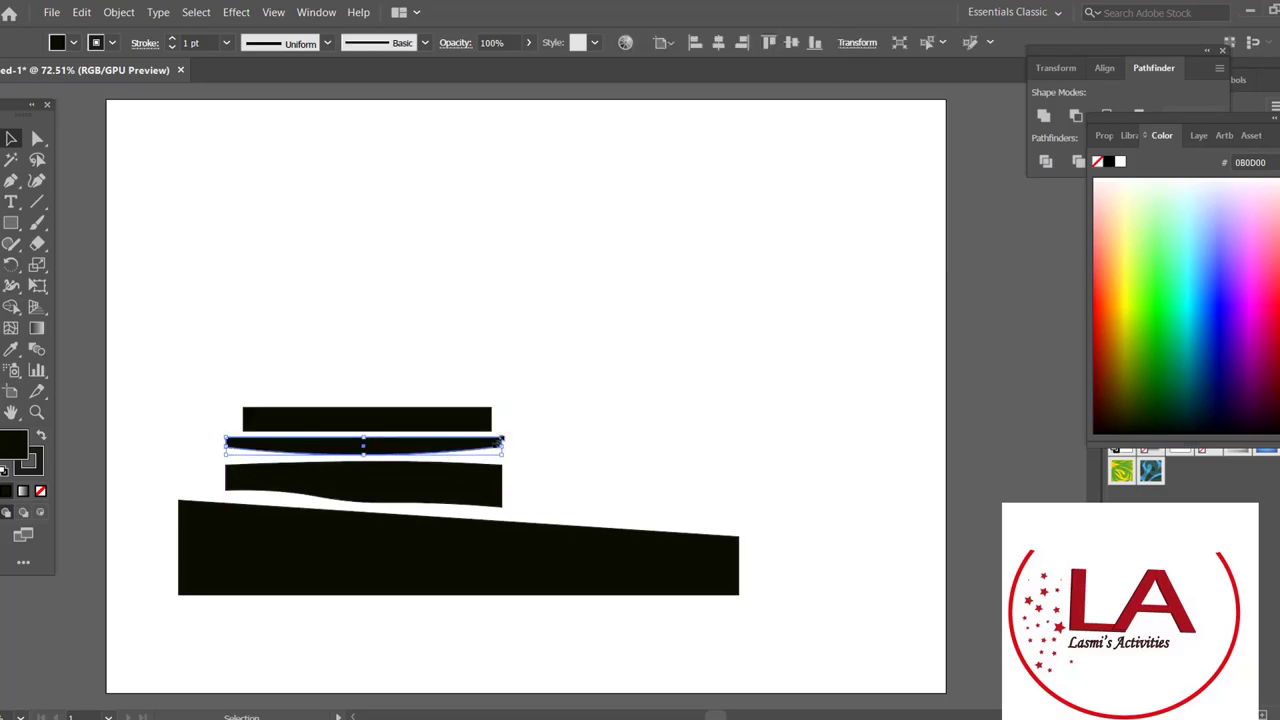
{"action": "mouse_move", "coordinate": [501, 446]}
{"action": "left_mouse_down"}
{"action": "mouse_move", "coordinate": [522, 448]}
{"action": "mouse_move", "coordinate": [508, 447]}
{"action": "left_mouse_up"}
{"action": "left_click", "coordinate": [540, 420]}
{"action": "left_click", "coordinate": [390, 412]}
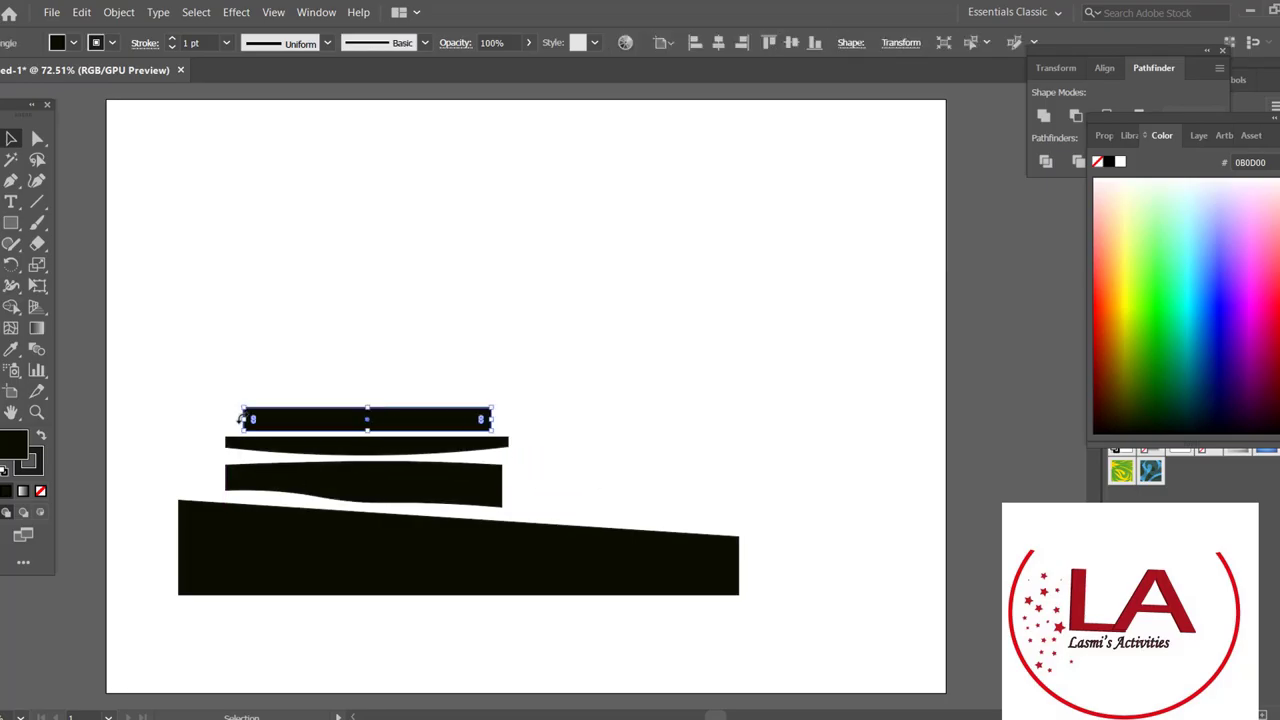
{"action": "left_click_drag", "start_coordinate": [243, 419], "coordinate": [225, 419]}
{"action": "left_click_drag", "start_coordinate": [491, 419], "coordinate": [511, 420]}
{"action": "left_click", "coordinate": [468, 484]}
{"action": "left_click_drag", "start_coordinate": [502, 484], "coordinate": [511, 486]}
{"action": "left_click", "coordinate": [560, 470]}
{"action": "left_click_drag", "start_coordinate": [11, 222], "coordinate": [70, 268]}
{"action": "left_click", "coordinate": [70, 266]}
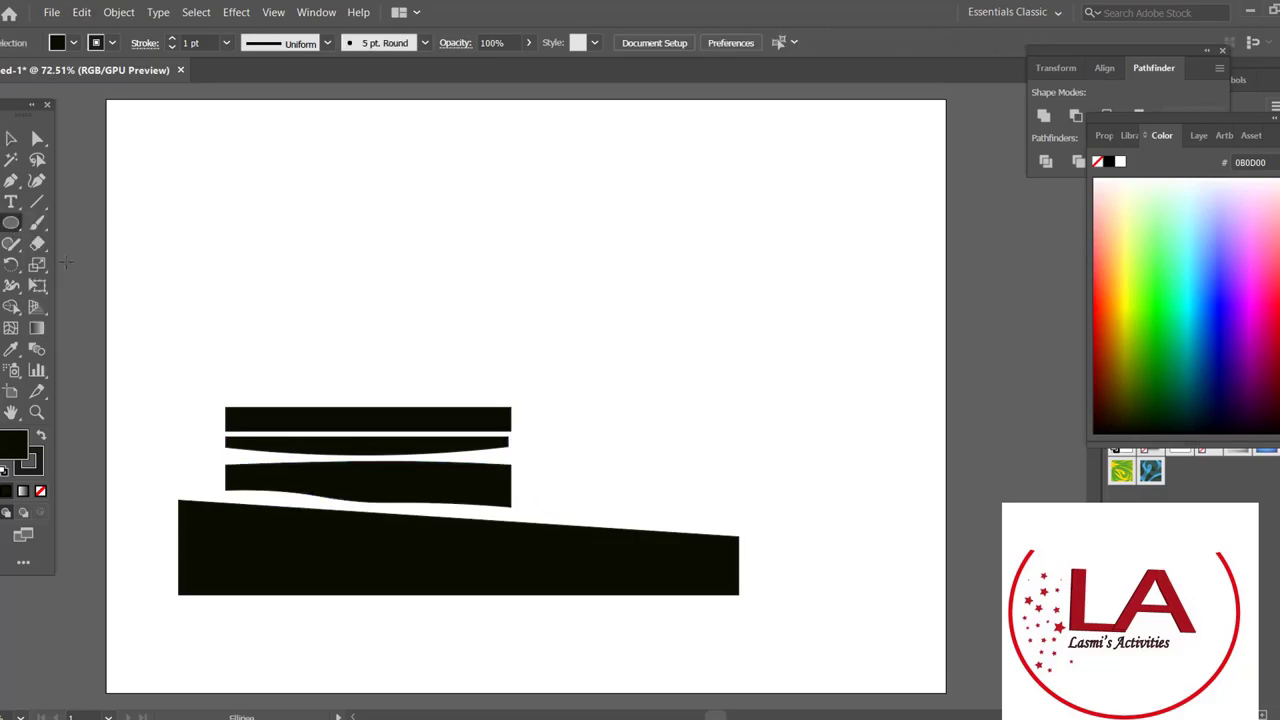
Step: Draw an ellipse above the bars, duplicate it, widen the copy and overlap the two
{"action": "left_click_drag", "start_coordinate": [228, 270], "coordinate": [492, 388]}
{"action": "key", "text": "v"}
{"action": "mouse_move", "coordinate": [389, 334]}
{"action": "left_mouse_down"}
{"action": "mouse_move", "coordinate": [397, 268]}
{"action": "mouse_move", "coordinate": [386, 331]}
{"action": "left_mouse_up"}
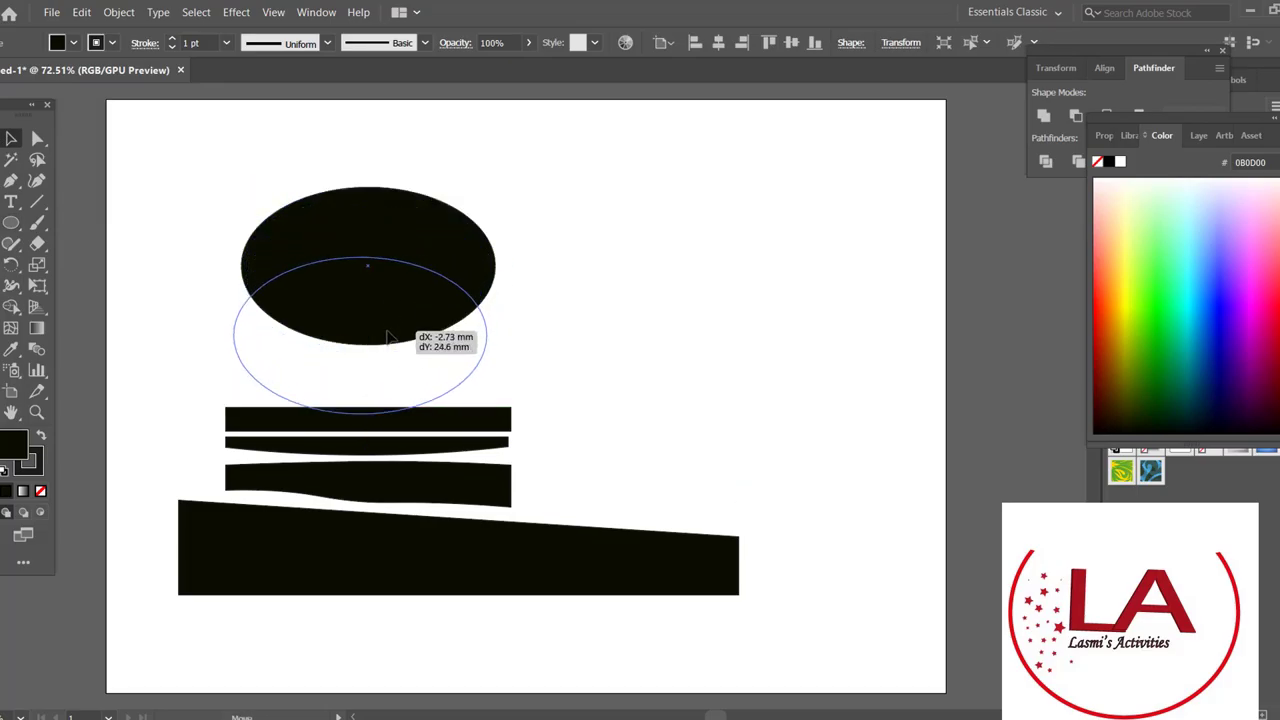
{"action": "left_click_drag", "start_coordinate": [488, 330], "coordinate": [517, 330]}
{"action": "left_click_drag", "start_coordinate": [231, 330], "coordinate": [189, 330]}
{"action": "left_click", "coordinate": [175, 198]}
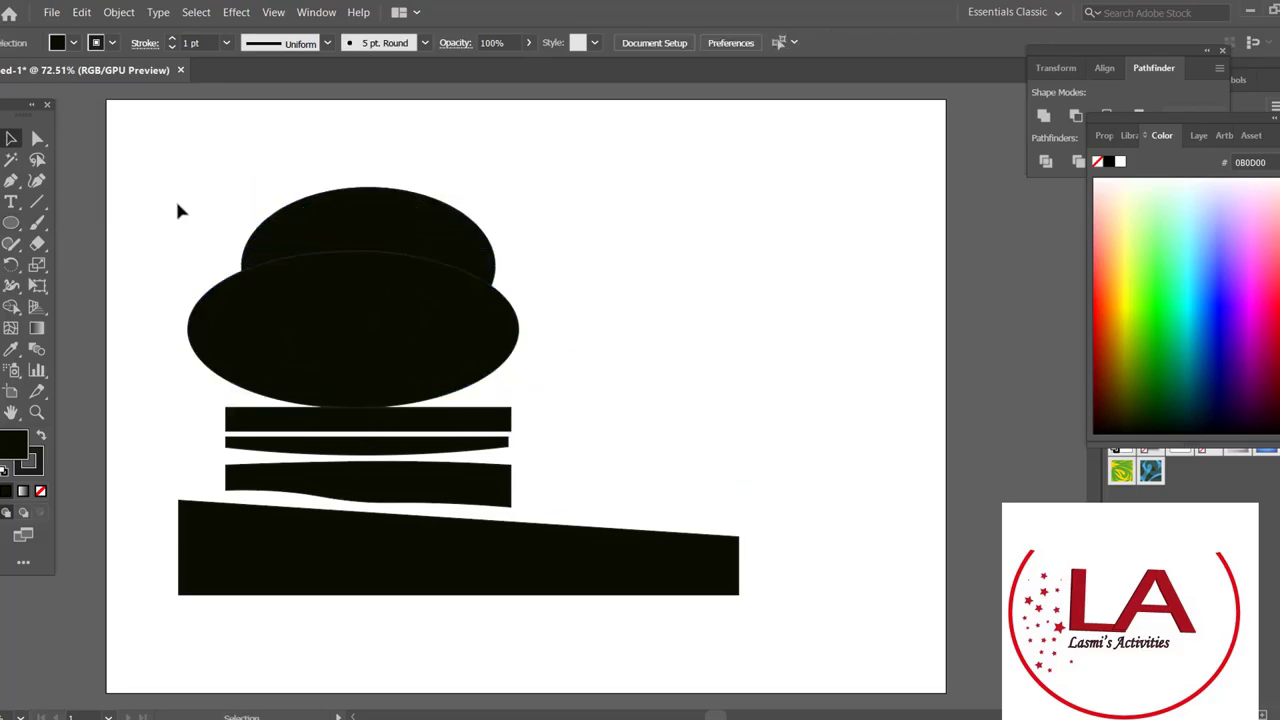
{"action": "left_click_drag", "start_coordinate": [420, 335], "coordinate": [430, 319]}
{"action": "left_click", "coordinate": [380, 209]}
Step: Cut the overlapping ellipses apart and delete the lower leftover piece
{"action": "left_click", "coordinate": [208, 190]}
{"action": "left_click_drag", "start_coordinate": [208, 190], "coordinate": [490, 320]}
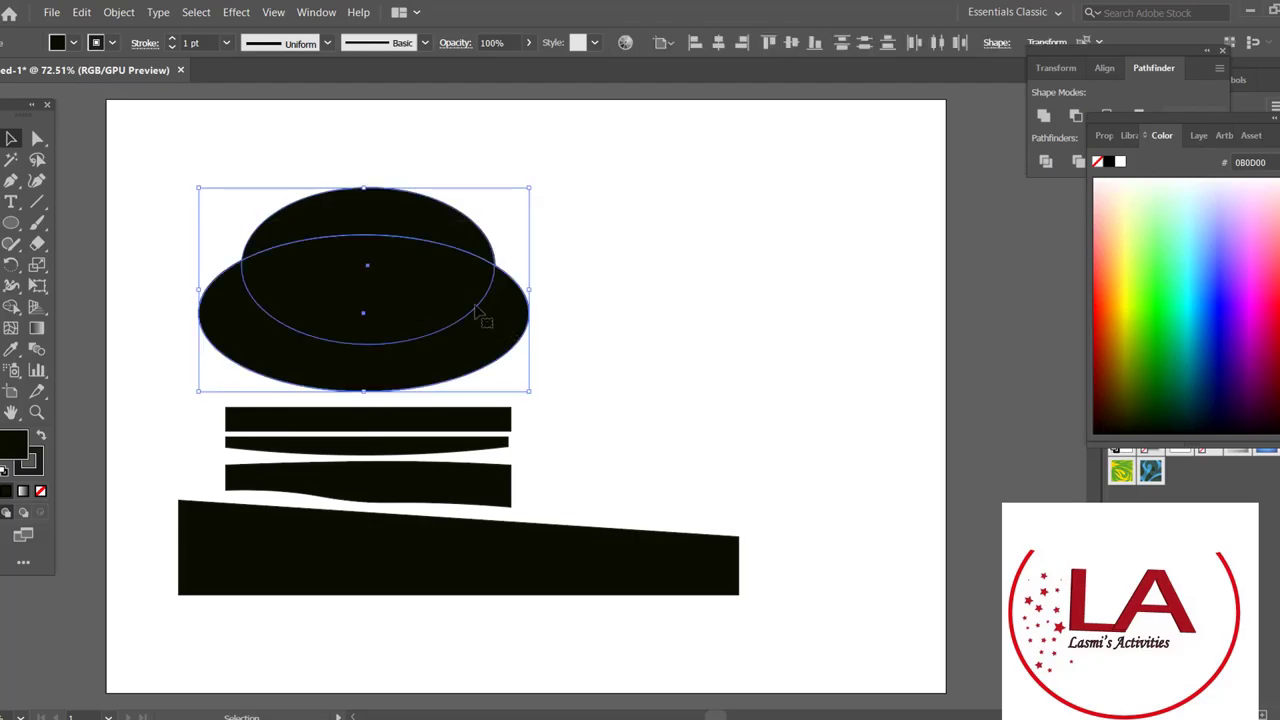
{"action": "left_click", "coordinate": [316, 12]}
{"action": "left_click", "coordinate": [451, 297]}
{"action": "left_click", "coordinate": [10, 306]}
{"action": "key", "text": "v"}
{"action": "left_click_drag", "start_coordinate": [149, 177], "coordinate": [380, 309]}
{"action": "right_click", "coordinate": [371, 277]}
{"action": "left_click", "coordinate": [443, 486]}
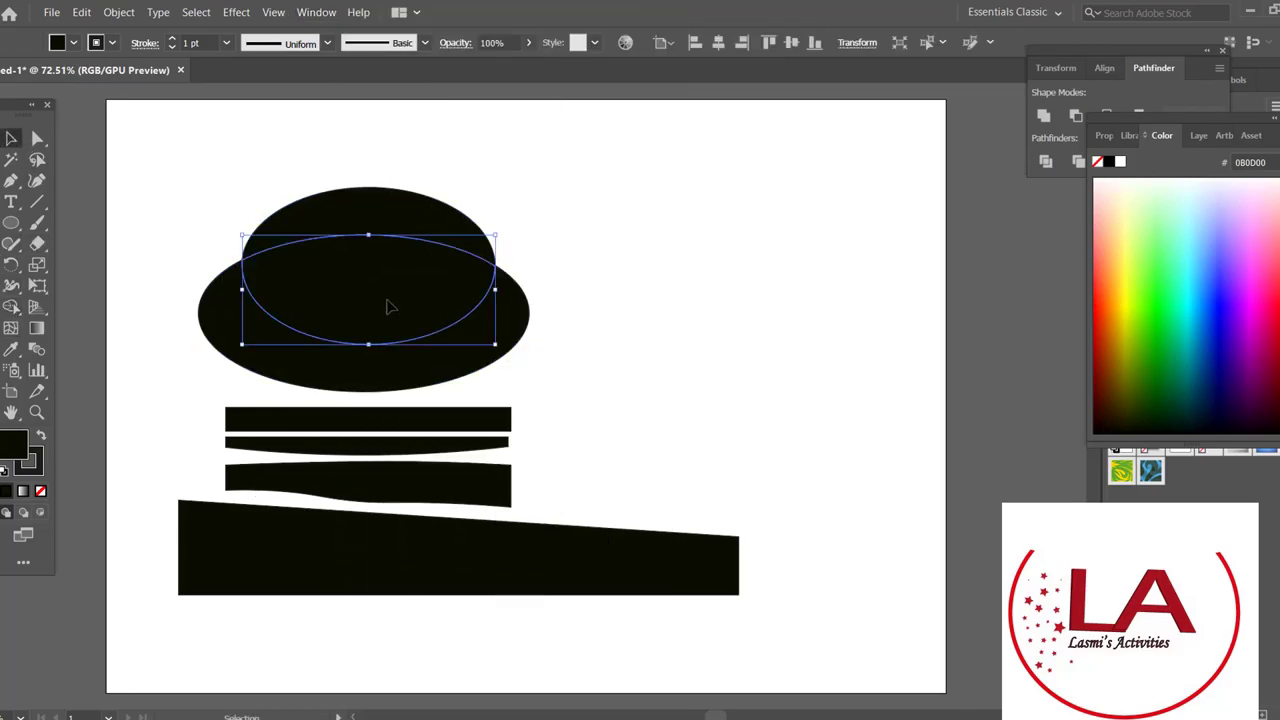
{"action": "left_click", "coordinate": [392, 360]}
{"action": "key", "text": "Delete"}
Step: Move the remaining crescent down, widen it, and reshape it into a dome
{"action": "left_click_drag", "start_coordinate": [360, 209], "coordinate": [360, 330]}
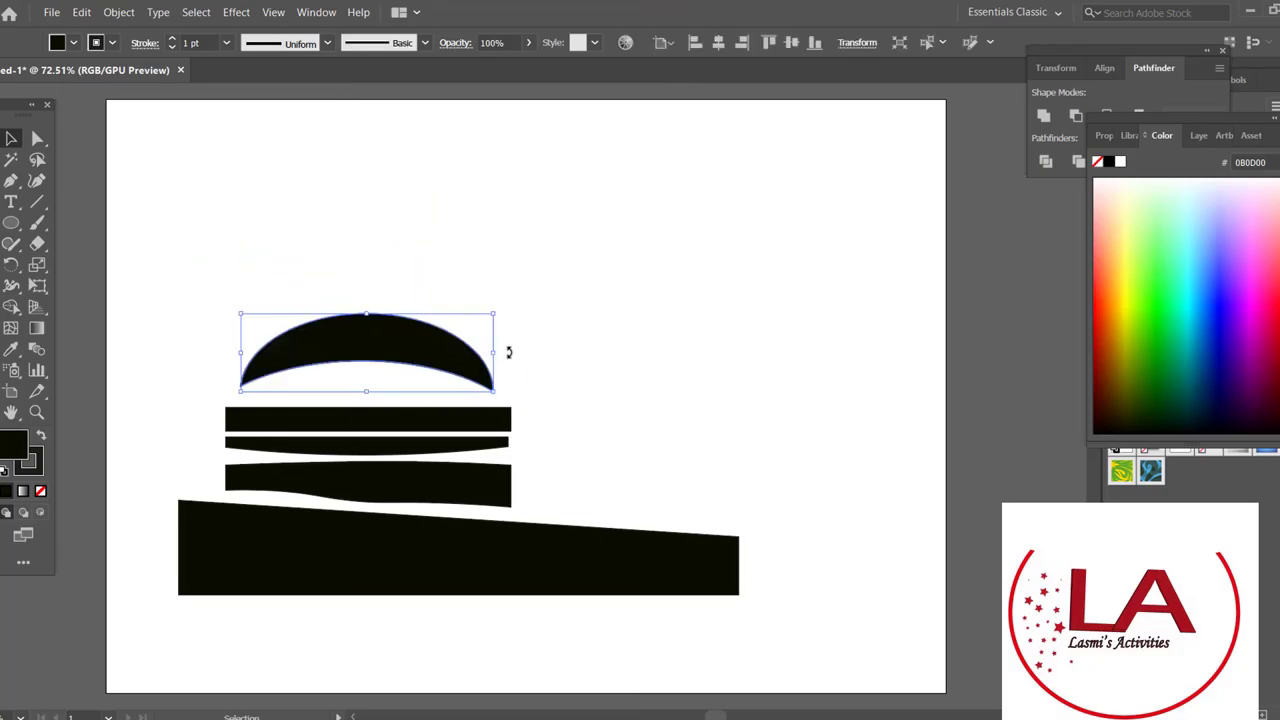
{"action": "left_click_drag", "start_coordinate": [506, 354], "coordinate": [508, 354]}
{"action": "left_click_drag", "start_coordinate": [241, 352], "coordinate": [228, 357]}
{"action": "key", "text": "shift+grave"}
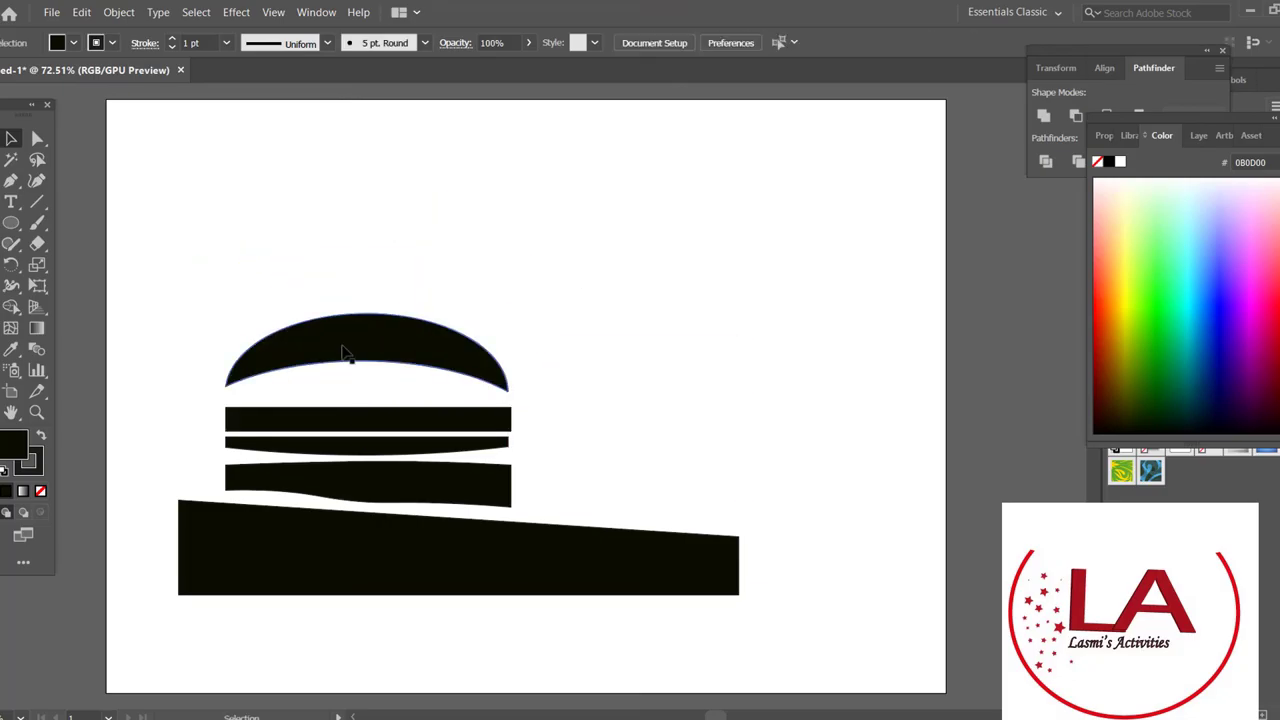
{"action": "left_click_drag", "start_coordinate": [366, 314], "coordinate": [371, 313]}
{"action": "left_click_drag", "start_coordinate": [371, 265], "coordinate": [371, 261]}
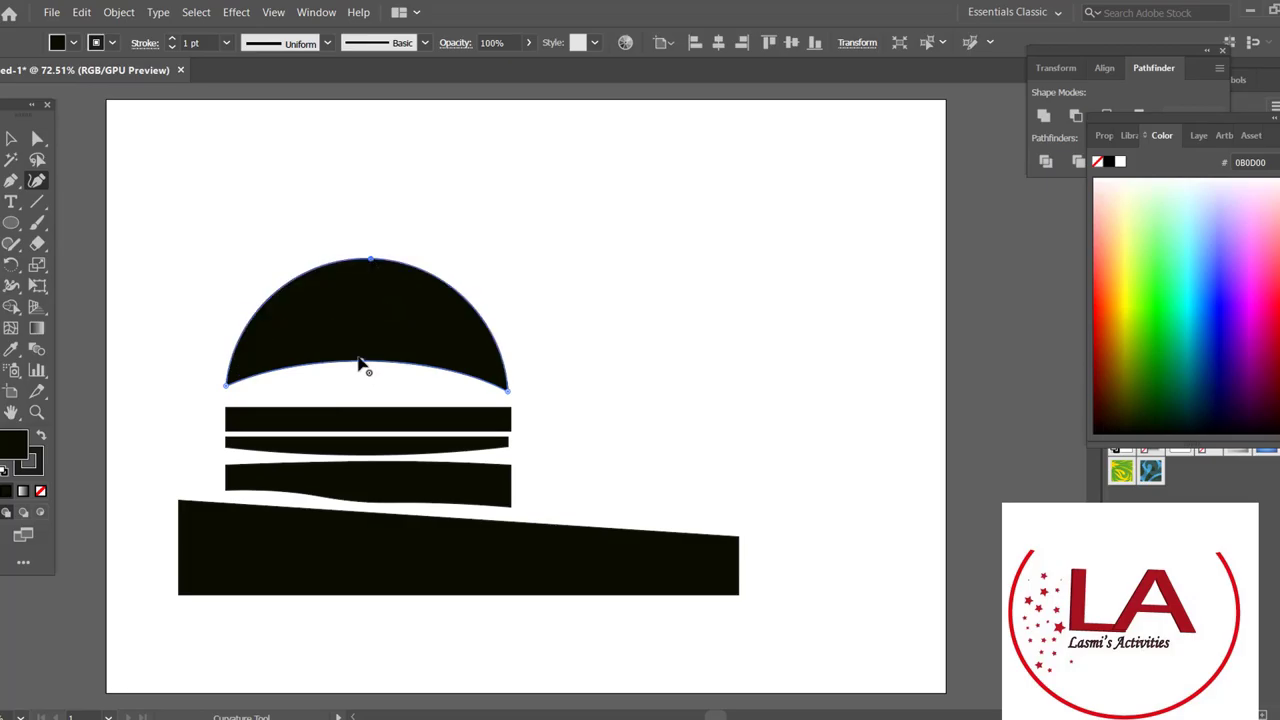
{"action": "left_click_drag", "start_coordinate": [366, 378], "coordinate": [366, 380]}
{"action": "left_click_drag", "start_coordinate": [371, 262], "coordinate": [371, 266]}
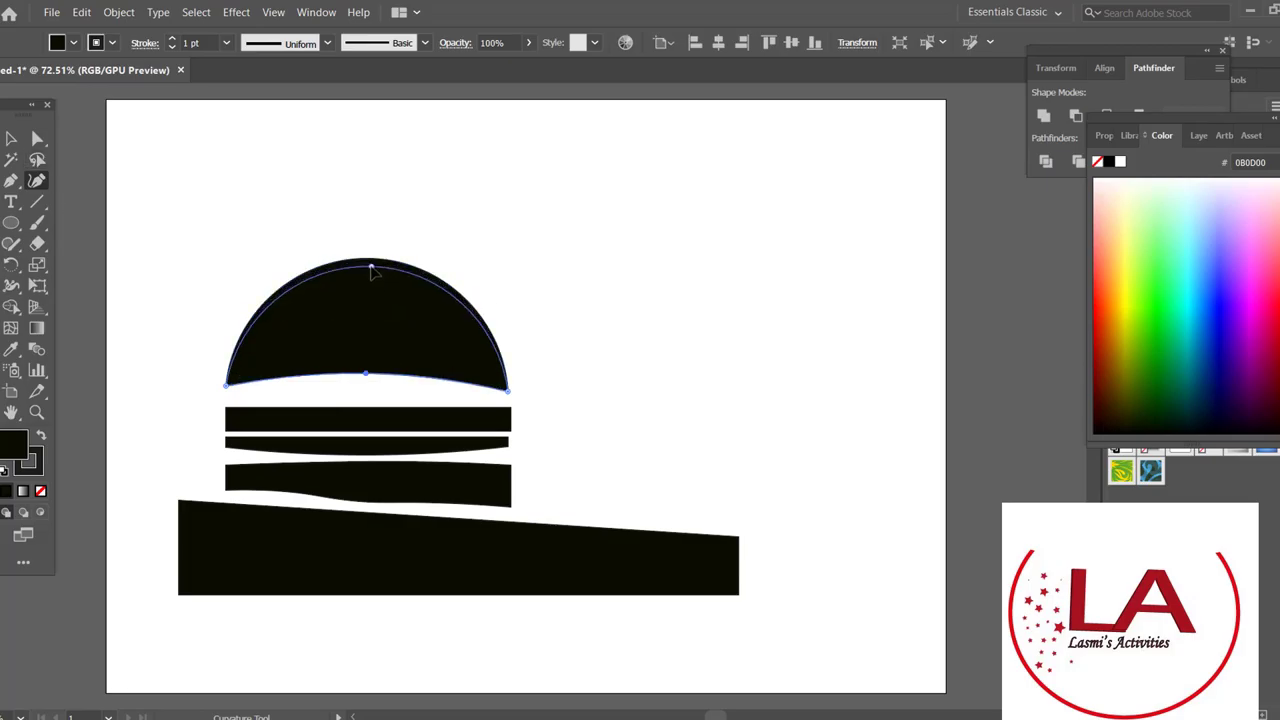
Step: Lower the dome so its flat base rests on the top rectangle
{"action": "key", "text": "v"}
{"action": "left_click_drag", "start_coordinate": [388, 358], "coordinate": [388, 378]}
{"action": "left_click", "coordinate": [553, 364]}
{"action": "left_click", "coordinate": [11, 224]}
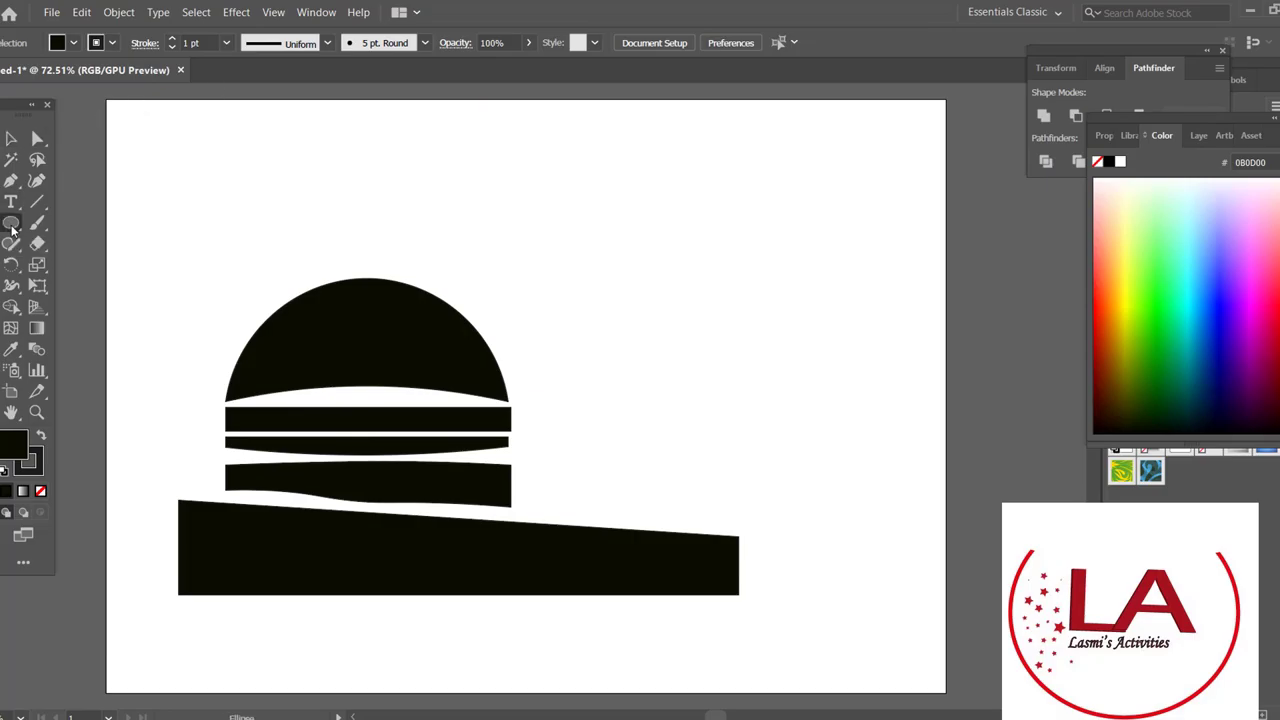
Step: Draw a small circle on the dome's top and pull it into a rounded knob
{"action": "left_click_drag", "start_coordinate": [344, 256], "coordinate": [394, 293]}
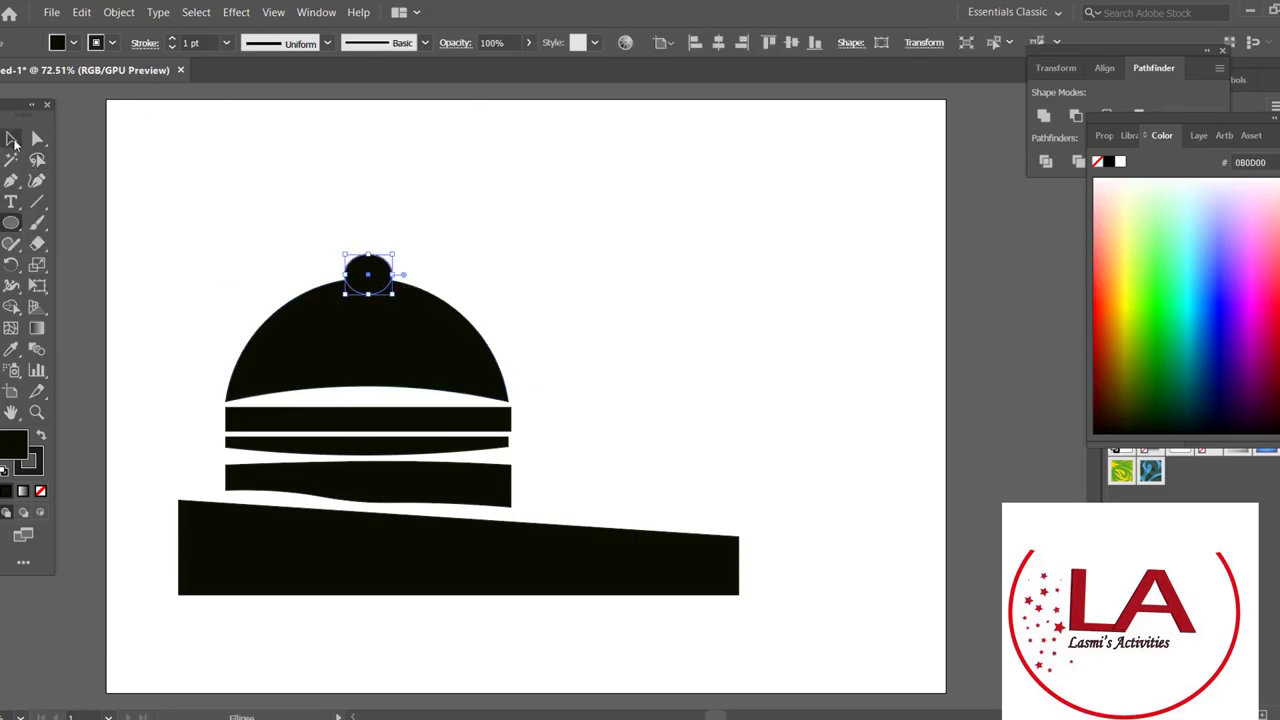
{"action": "key", "text": "v"}
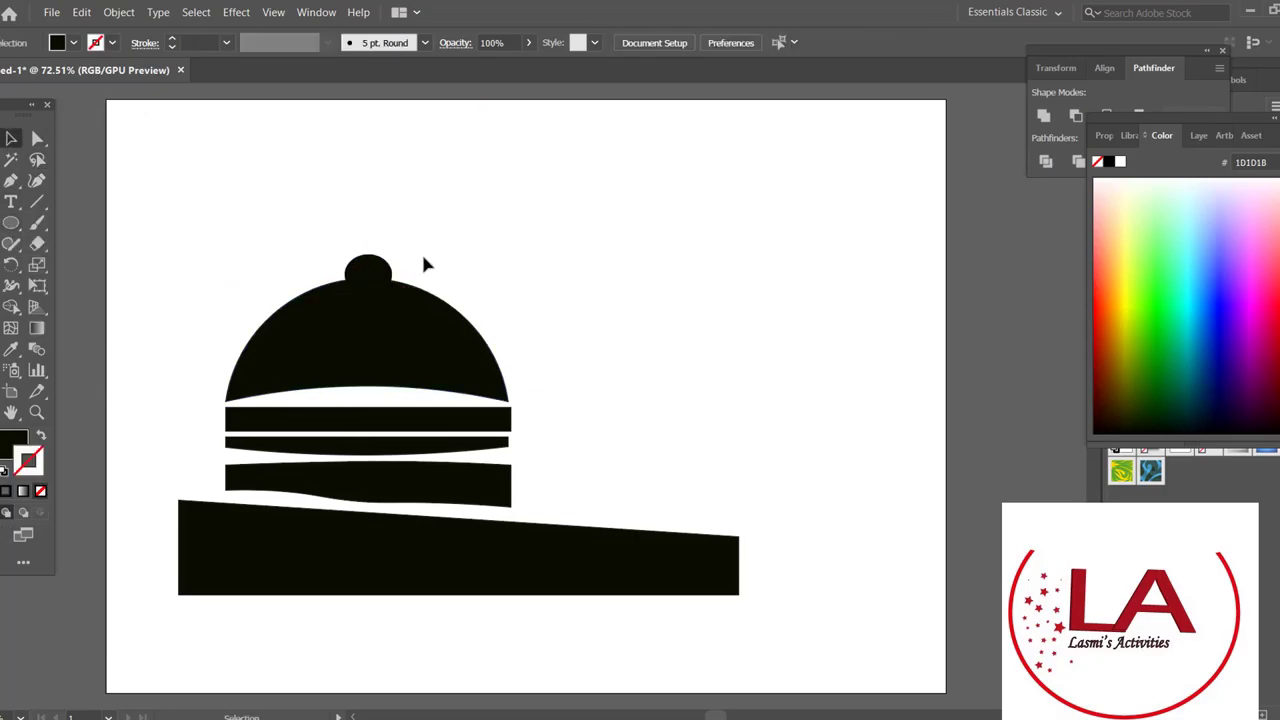
{"action": "left_click", "coordinate": [40, 182]}
{"action": "left_click_drag", "start_coordinate": [367, 293], "coordinate": [368, 279]}
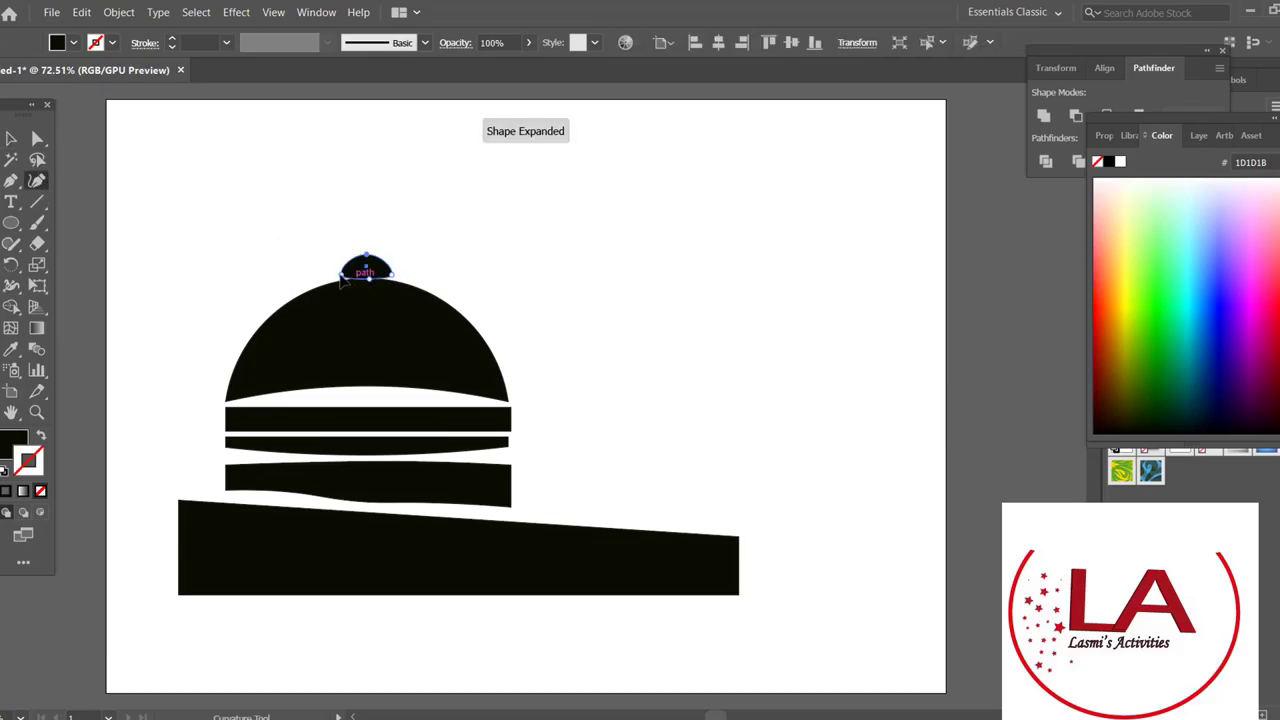
{"action": "key", "text": "v"}
{"action": "right_click", "coordinate": [366, 263]}
{"action": "left_click", "coordinate": [645, 323]}
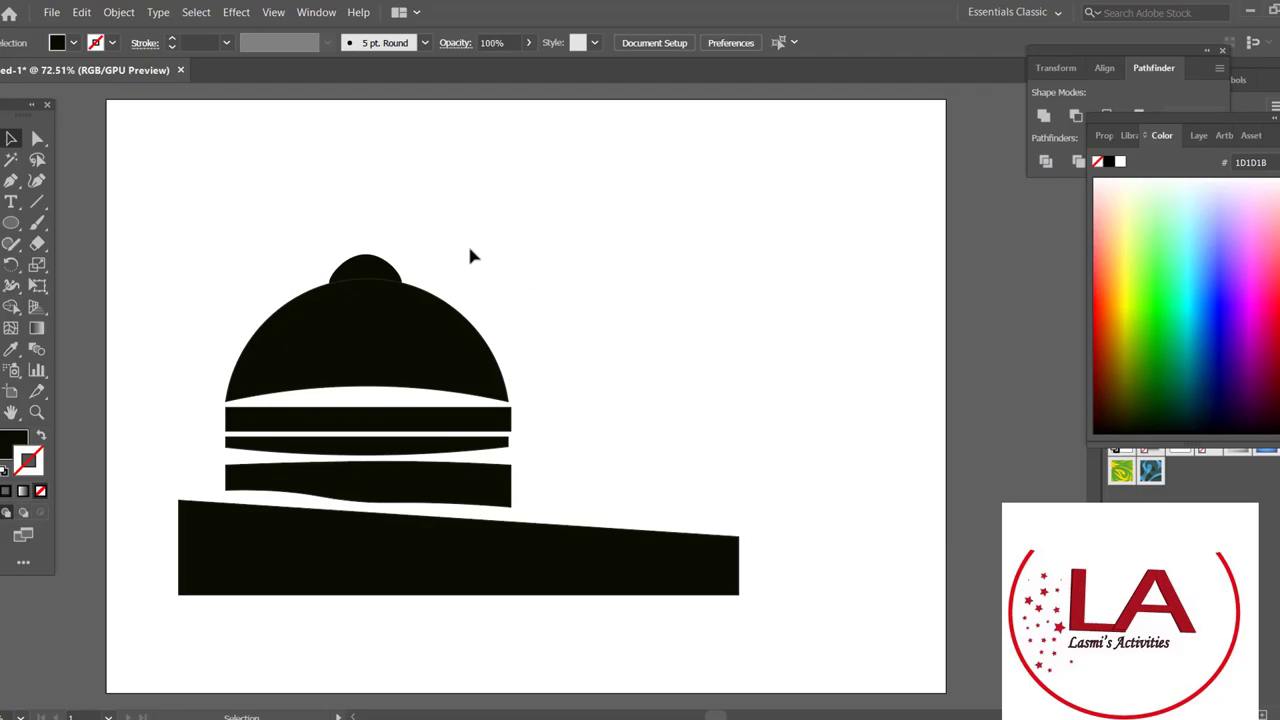
Step: Draw a tall thin spire rising from the centre of the dome's top
{"action": "mouse_move", "coordinate": [360, 181]}
{"action": "left_mouse_down"}
{"action": "mouse_move", "coordinate": [360, 256]}
{"action": "mouse_move", "coordinate": [365, 238]}
{"action": "left_mouse_up"}
{"action": "key", "text": "v"}
{"action": "left_click", "coordinate": [479, 219]}
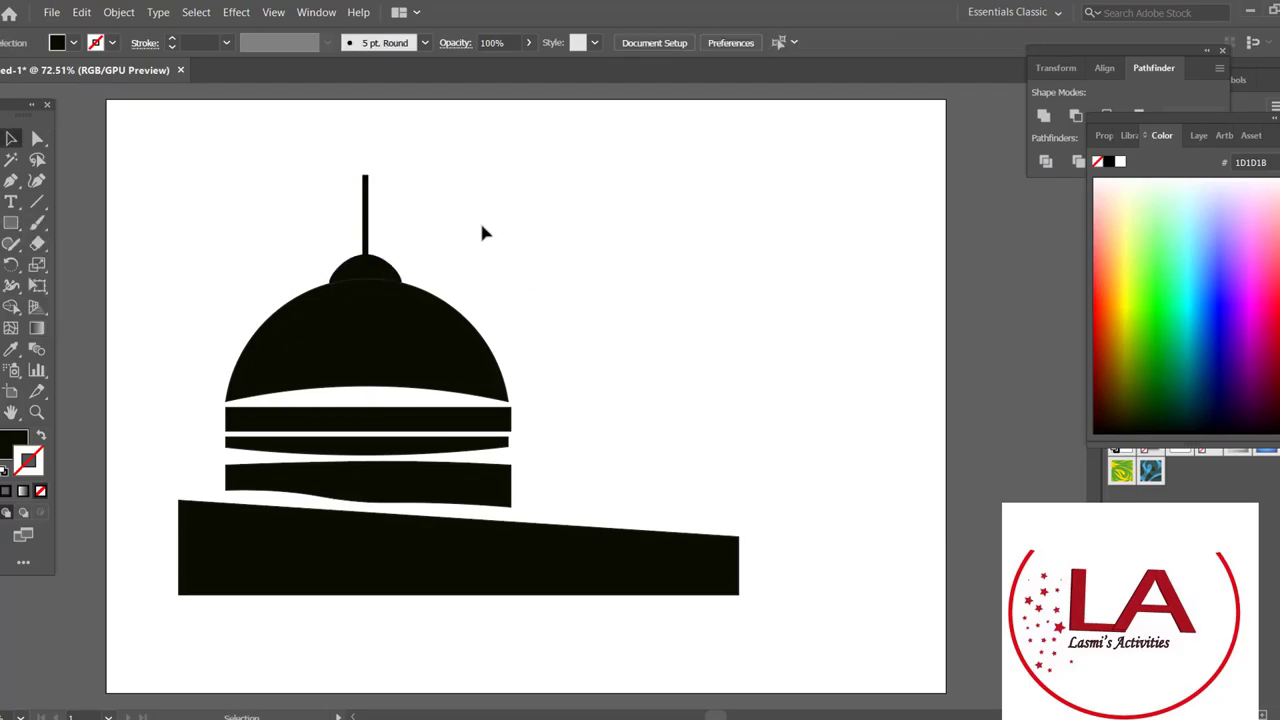
Step: Draw a tall narrow bar on the base right of the dome and slant its top
{"action": "left_click_drag", "start_coordinate": [11, 222], "coordinate": [71, 220]}
{"action": "left_click_drag", "start_coordinate": [592, 316], "coordinate": [608, 520]}
{"action": "left_click", "coordinate": [36, 180]}
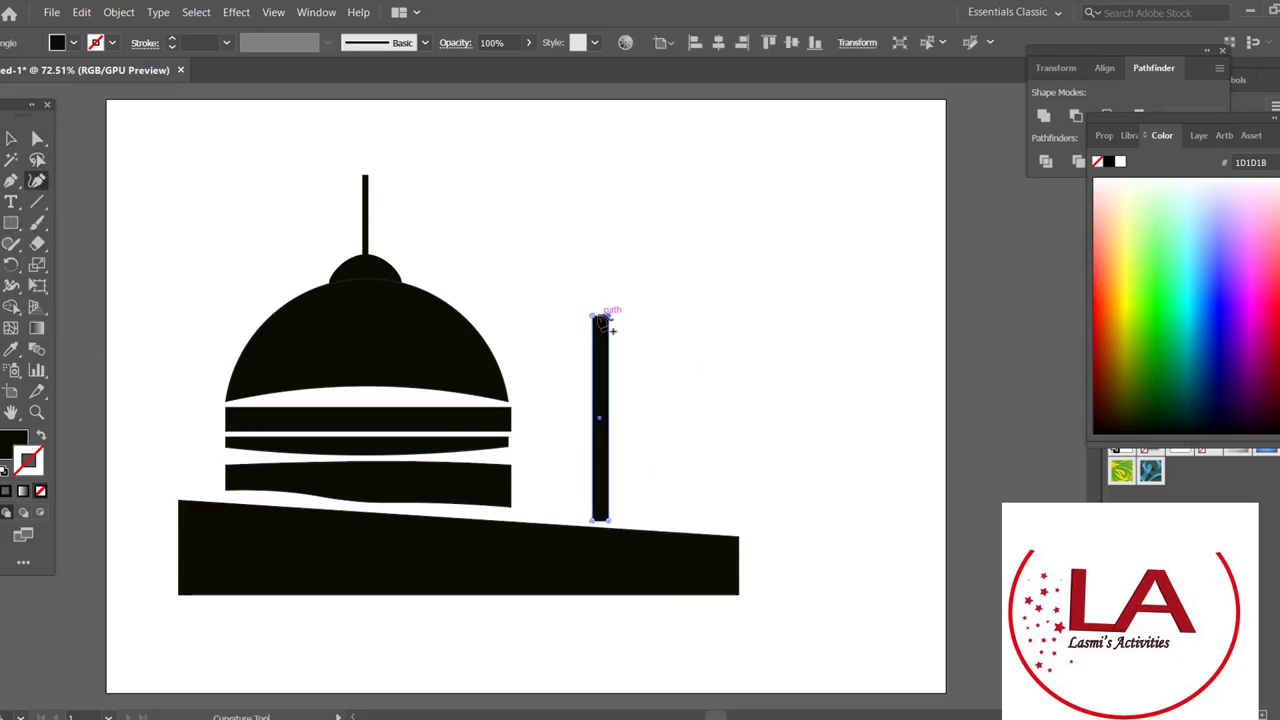
{"action": "left_click", "coordinate": [595, 322]}
{"action": "key", "text": "v"}
{"action": "left_click", "coordinate": [706, 418]}
{"action": "left_click", "coordinate": [603, 515]}
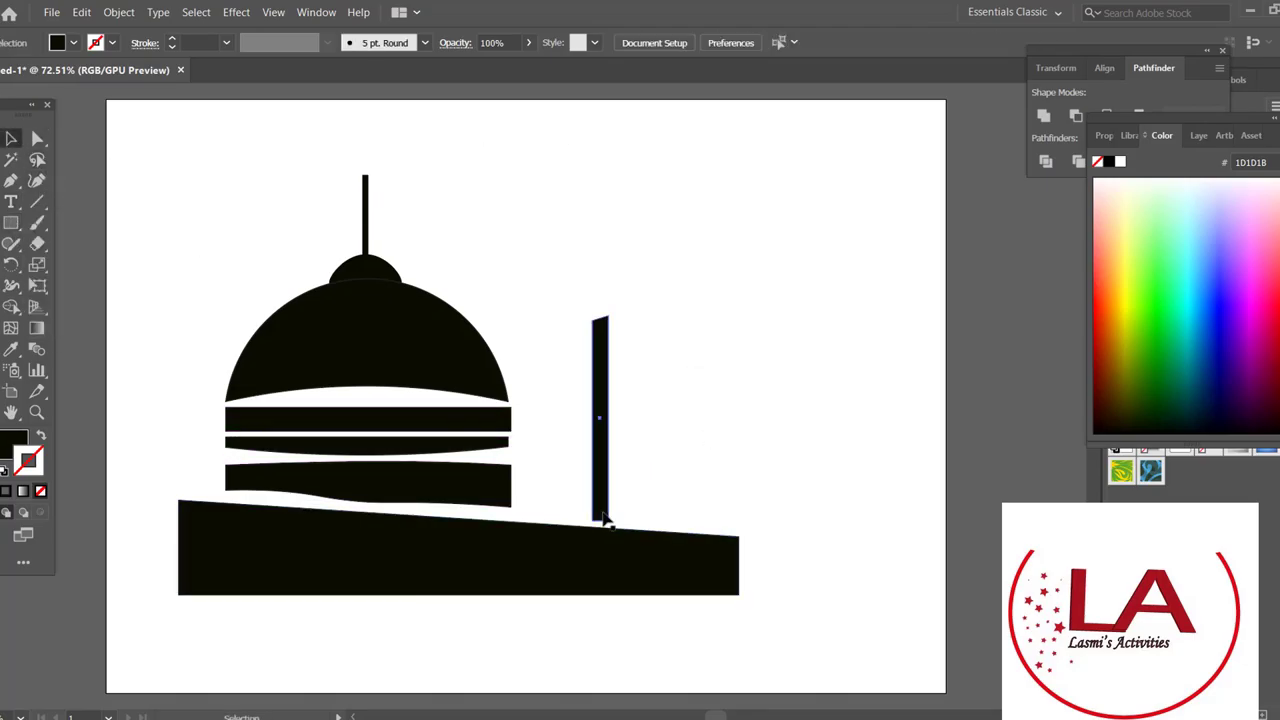
{"action": "left_click", "coordinate": [760, 450]}
Step: Draw a second tall bar beside the first with a slanted top, plus a small block above
{"action": "left_click_drag", "start_coordinate": [11, 222], "coordinate": [71, 220]}
{"action": "left_click_drag", "start_coordinate": [621, 317], "coordinate": [651, 521]}
{"action": "left_click", "coordinate": [36, 180]}
{"action": "left_click_drag", "start_coordinate": [650, 317], "coordinate": [650, 323]}
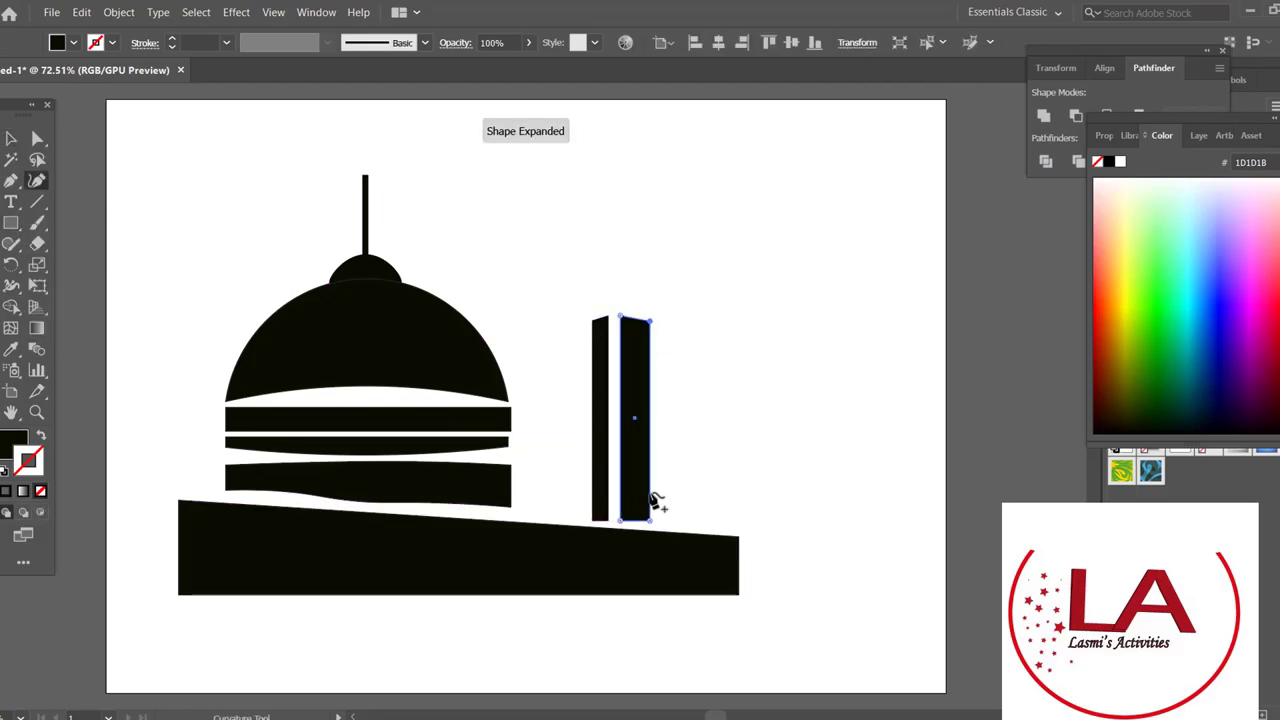
{"action": "left_click", "coordinate": [594, 520]}
{"action": "key", "text": "Escape"}
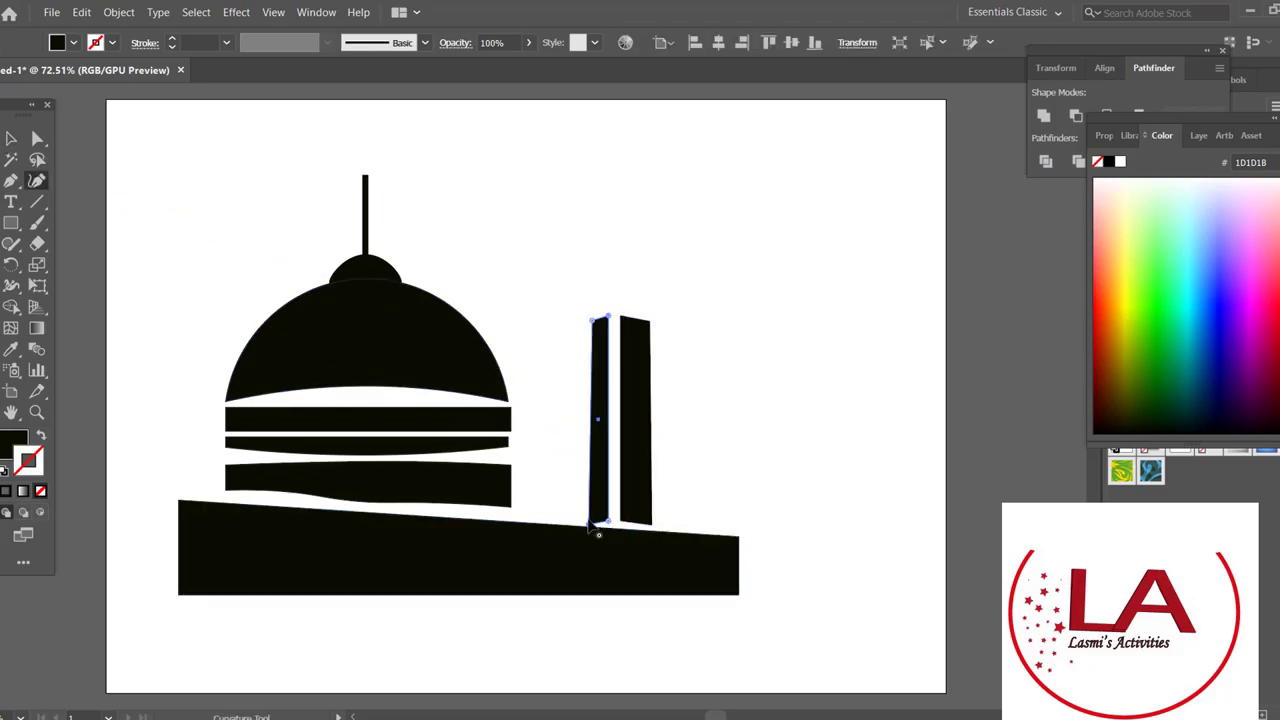
{"action": "key", "text": "v"}
{"action": "left_click", "coordinate": [672, 247]}
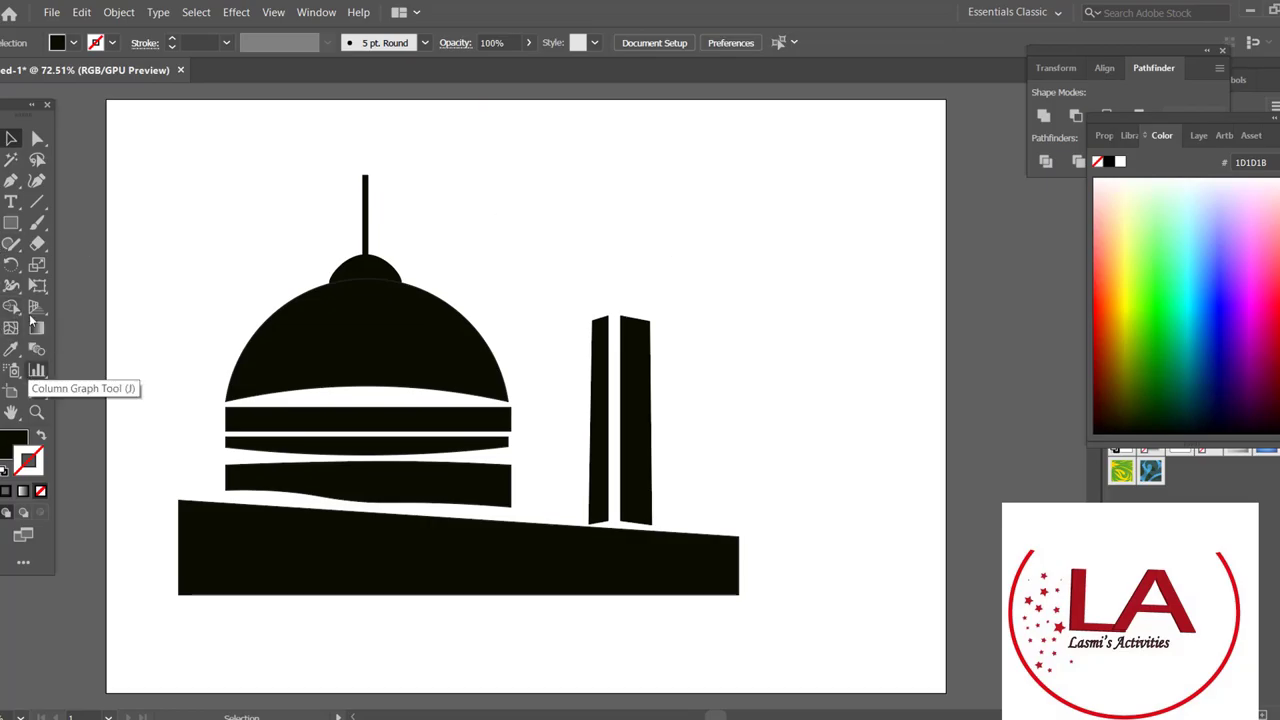
{"action": "left_click", "coordinate": [11, 222]}
{"action": "mouse_move", "coordinate": [624, 298]}
{"action": "left_mouse_down"}
{"action": "mouse_move", "coordinate": [654, 318]}
{"action": "mouse_move", "coordinate": [588, 314]}
{"action": "left_mouse_up"}
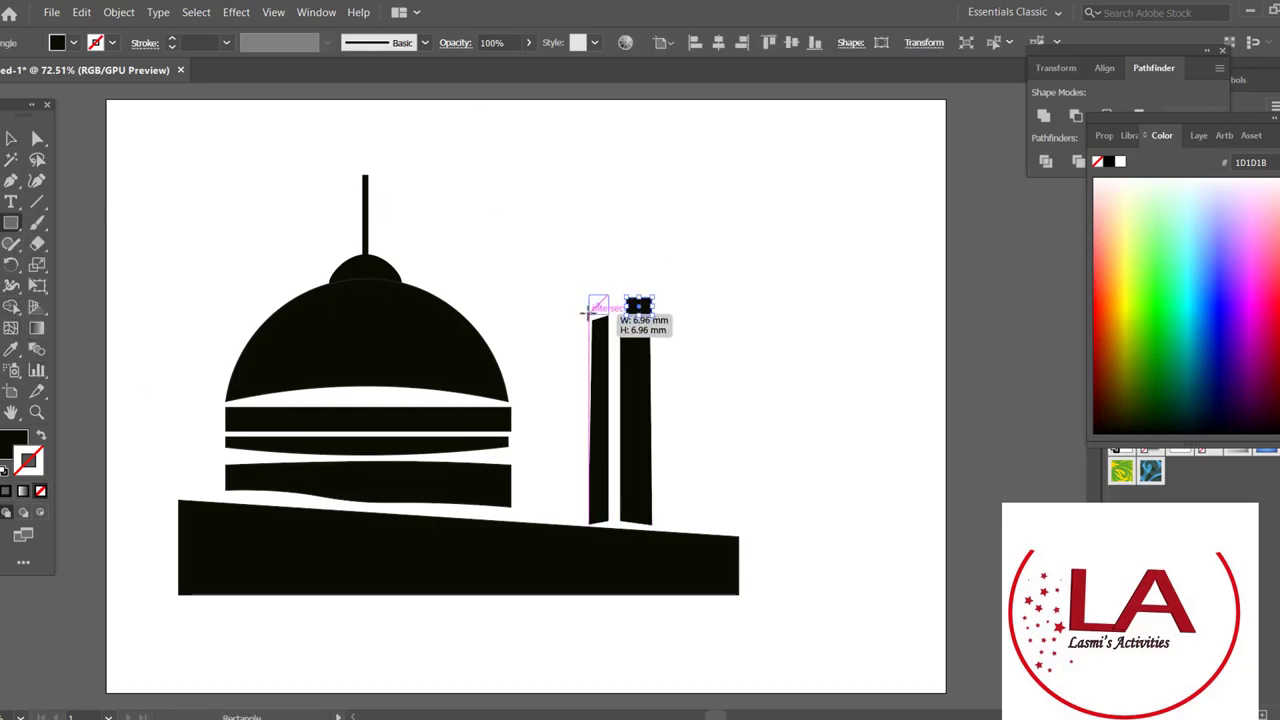
Step: Slant the small block atop the right bar into an angled collar
{"action": "key", "text": "shift+grave"}
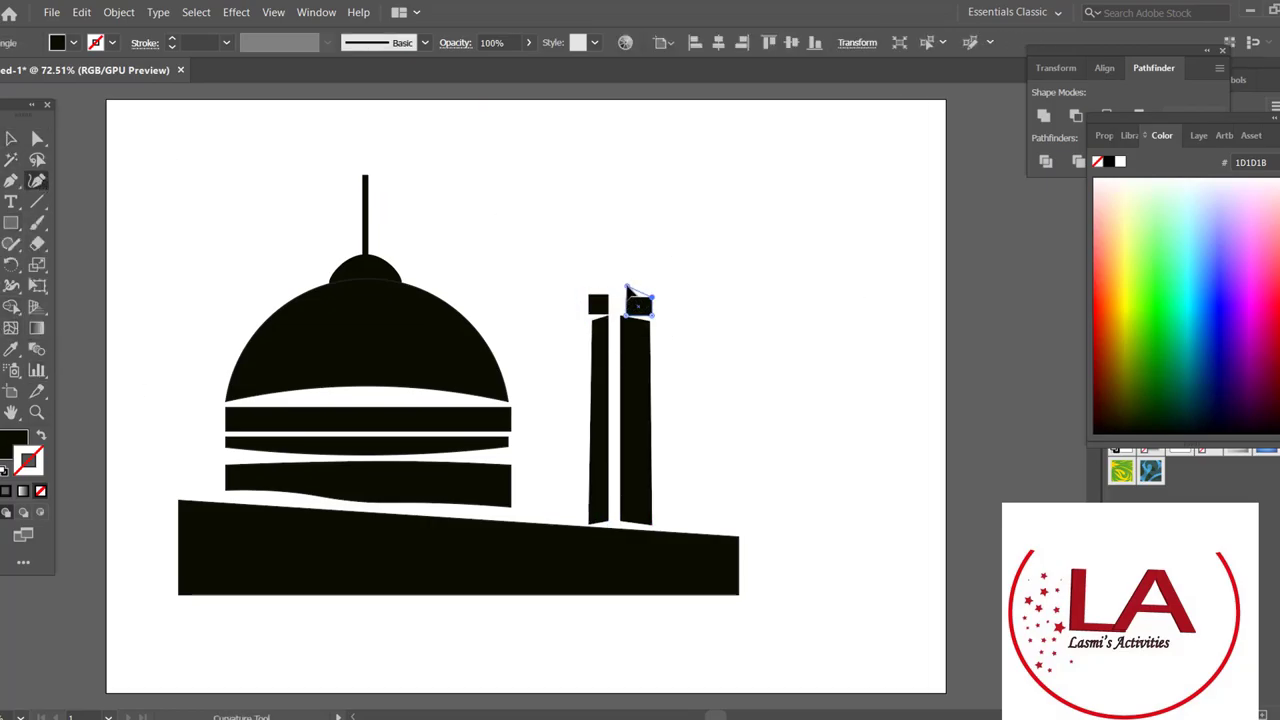
{"action": "left_click_drag", "start_coordinate": [624, 297], "coordinate": [622, 289]}
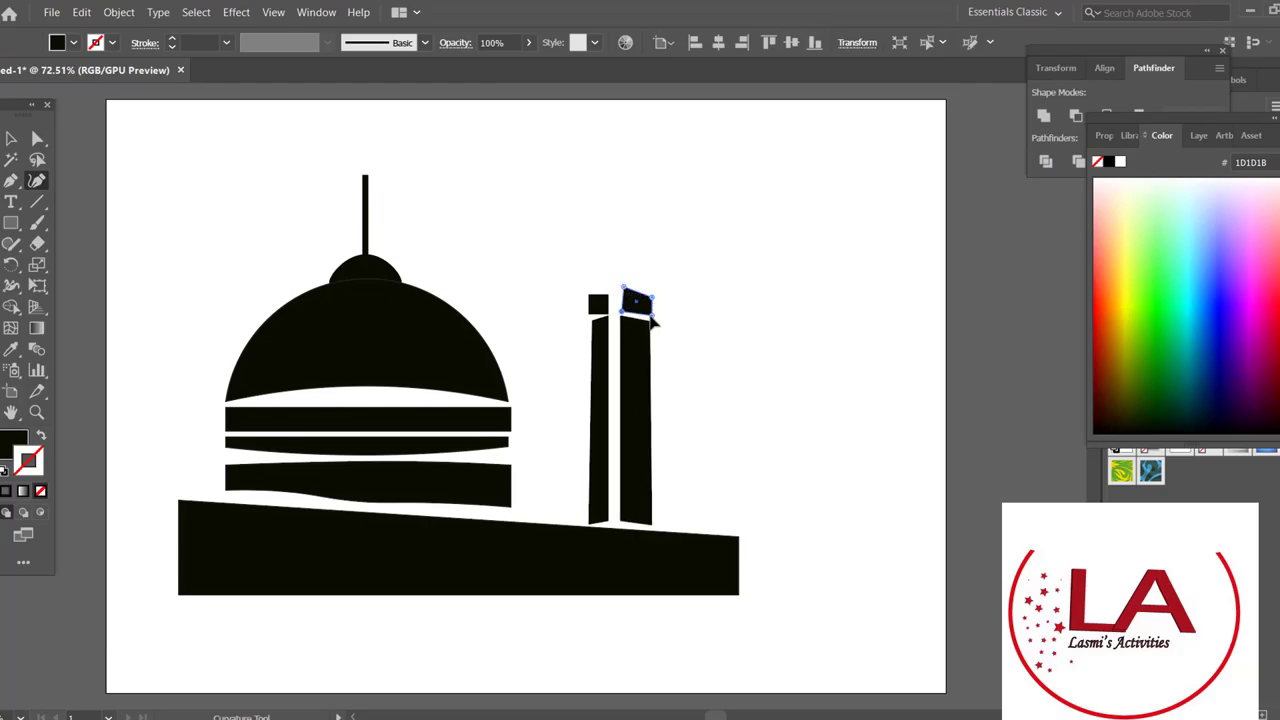
{"action": "left_click", "coordinate": [12, 138]}
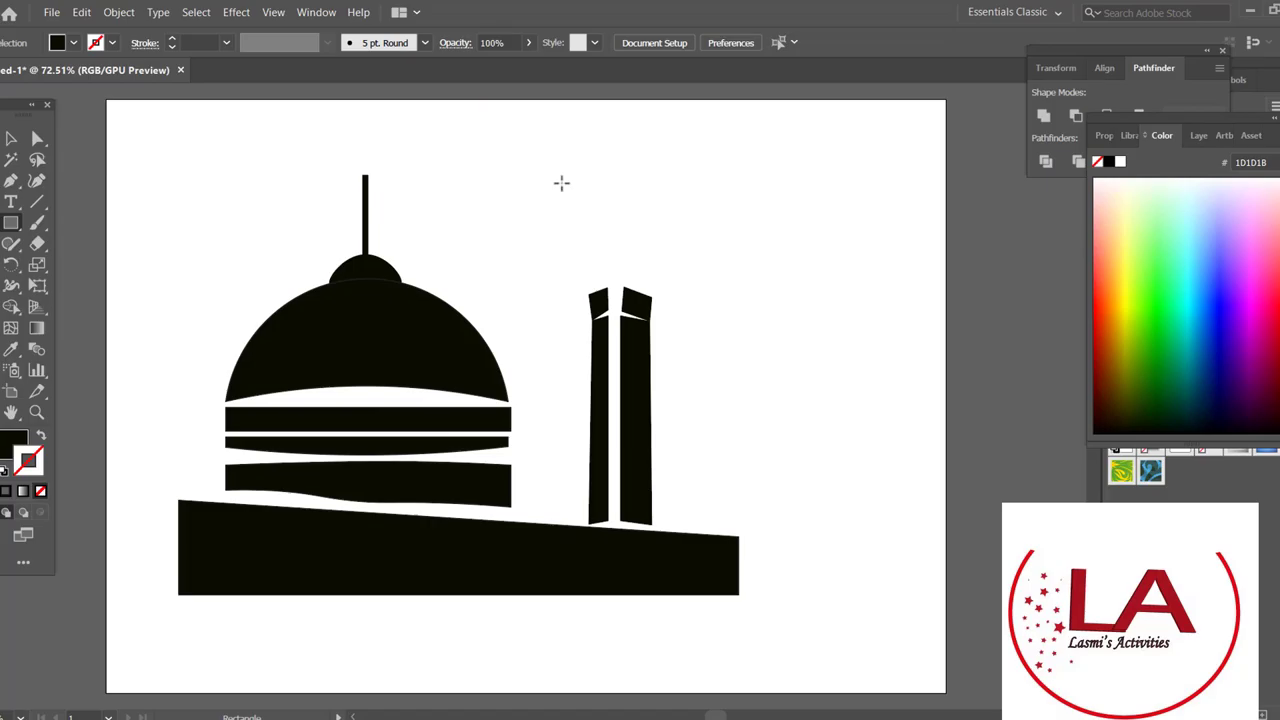
Step: Draw a block above the minaret bars with a curved top and nudge it down
{"action": "left_click_drag", "start_coordinate": [595, 207], "coordinate": [642, 278]}
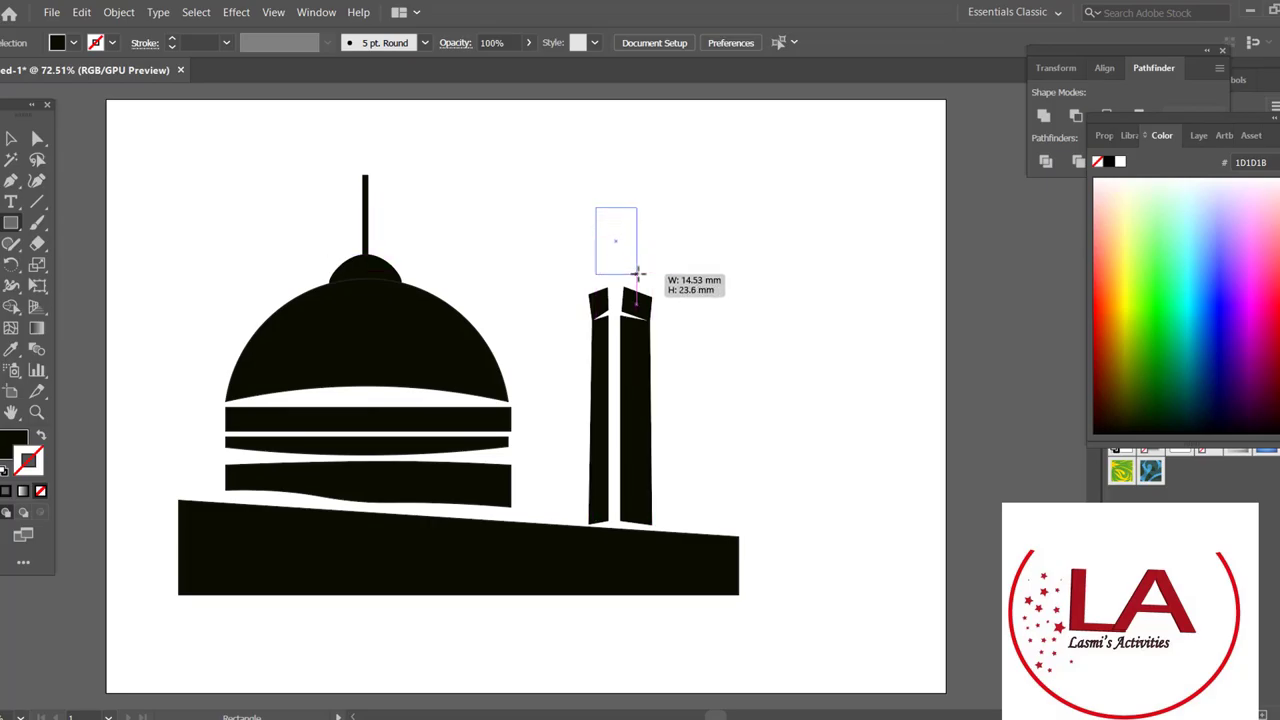
{"action": "key", "text": "shift+grave"}
{"action": "left_click_drag", "start_coordinate": [617, 208], "coordinate": [617, 216]}
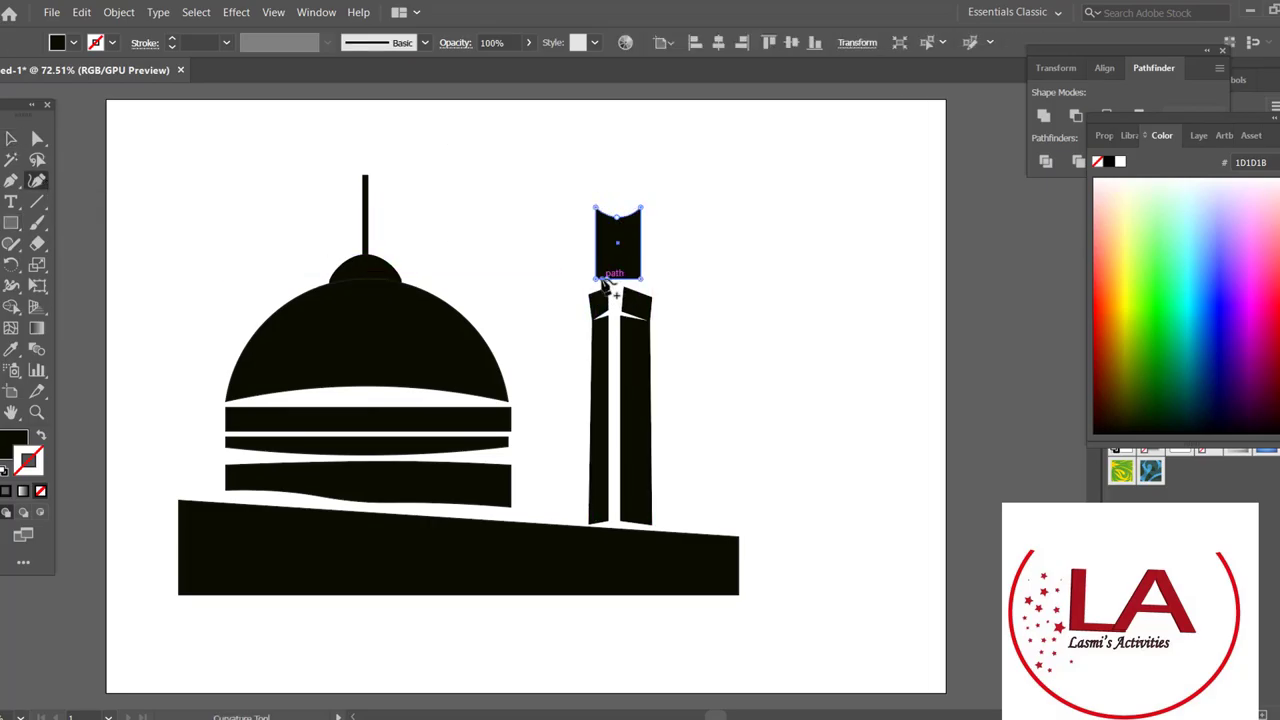
{"action": "key", "text": "v"}
{"action": "left_click", "coordinate": [651, 249]}
{"action": "left_click_drag", "start_coordinate": [627, 239], "coordinate": [627, 243]}
Step: Draw a thin slab on the tower top and curve its bottom edge upward
{"action": "left_click", "coordinate": [10, 222]}
{"action": "left_click", "coordinate": [100, 218]}
{"action": "left_click_drag", "start_coordinate": [588, 198], "coordinate": [654, 208]}
{"action": "left_click", "coordinate": [36, 181]}
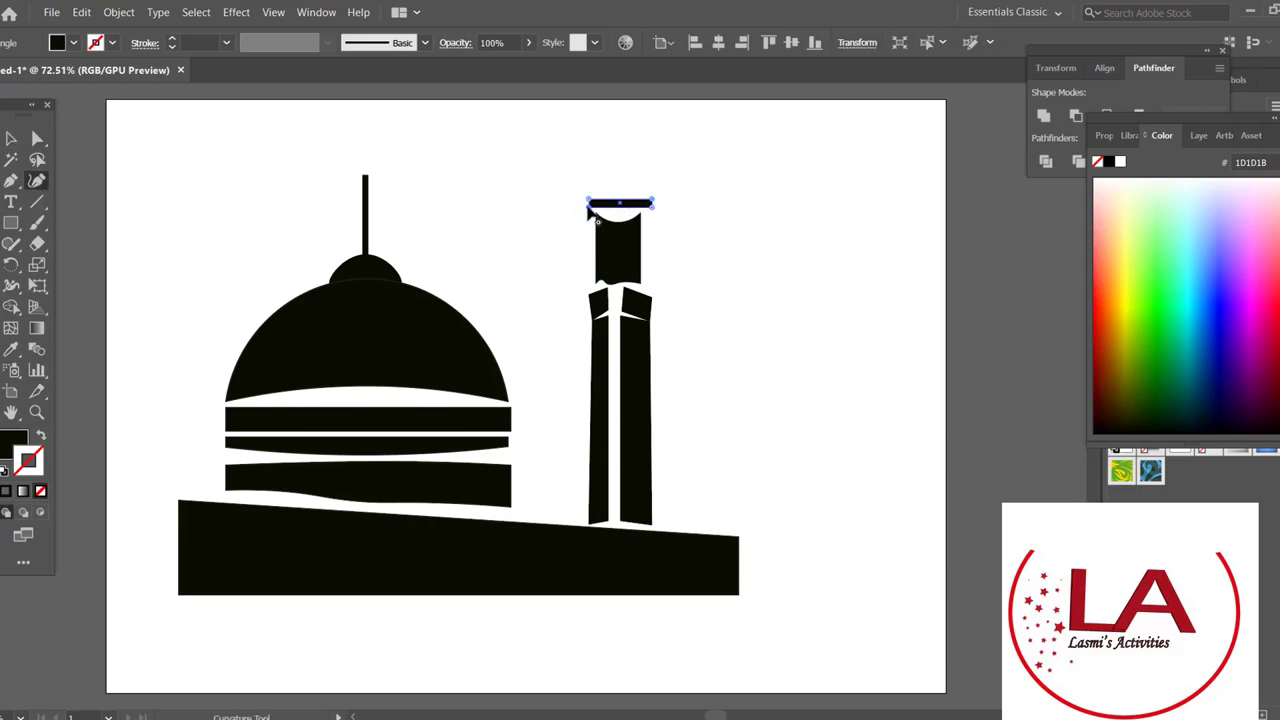
{"action": "left_click_drag", "start_coordinate": [615, 209], "coordinate": [614, 204]}
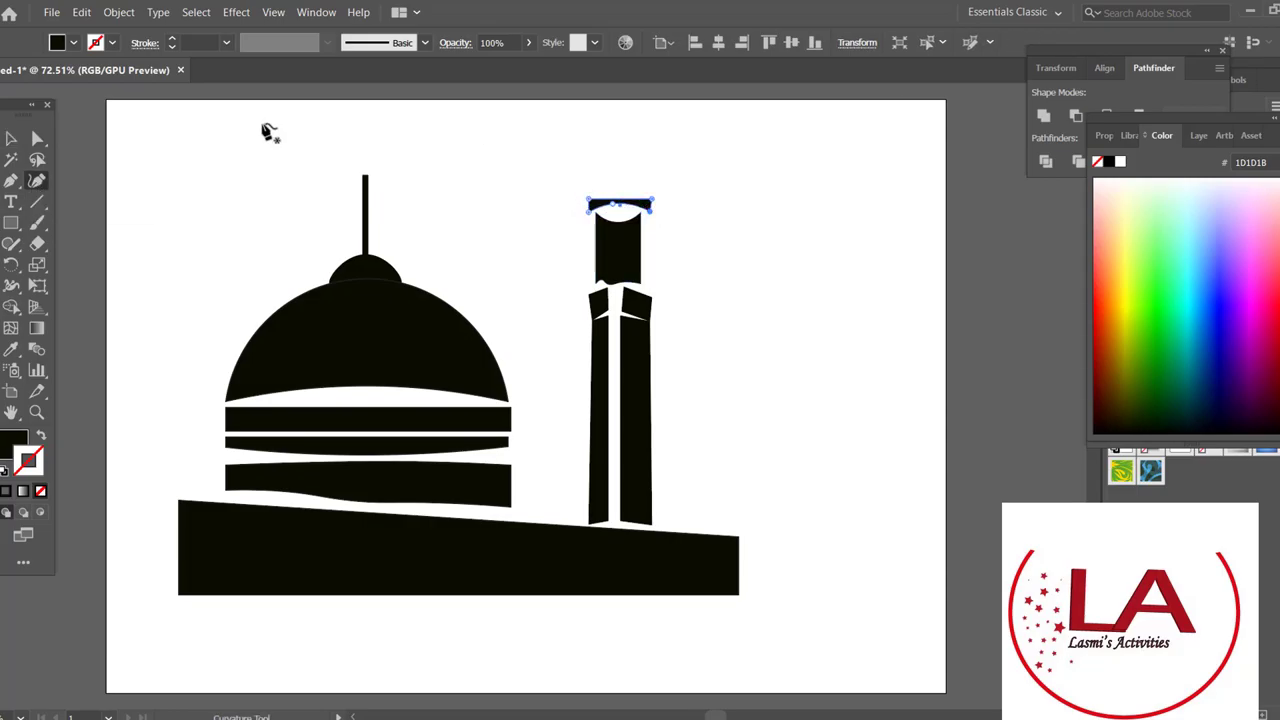
{"action": "left_click", "coordinate": [36, 139]}
{"action": "left_click", "coordinate": [652, 207]}
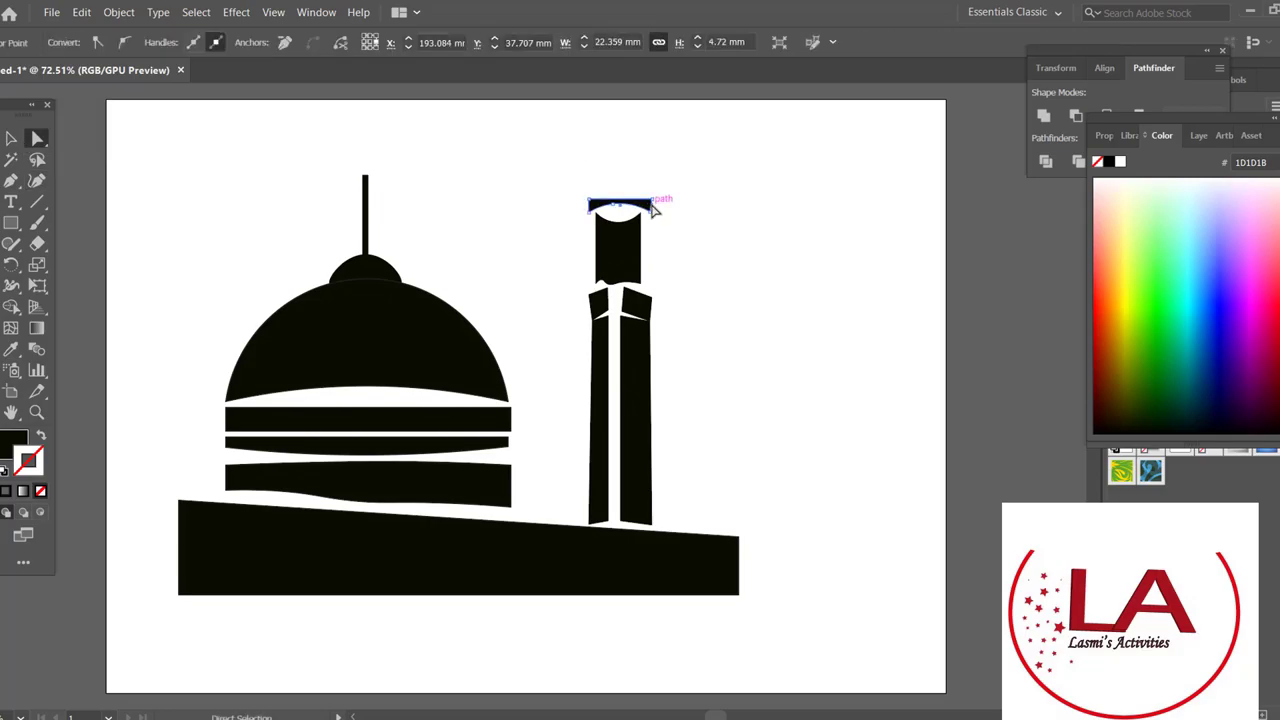
{"action": "left_click", "coordinate": [19, 139]}
{"action": "left_click", "coordinate": [735, 220]}
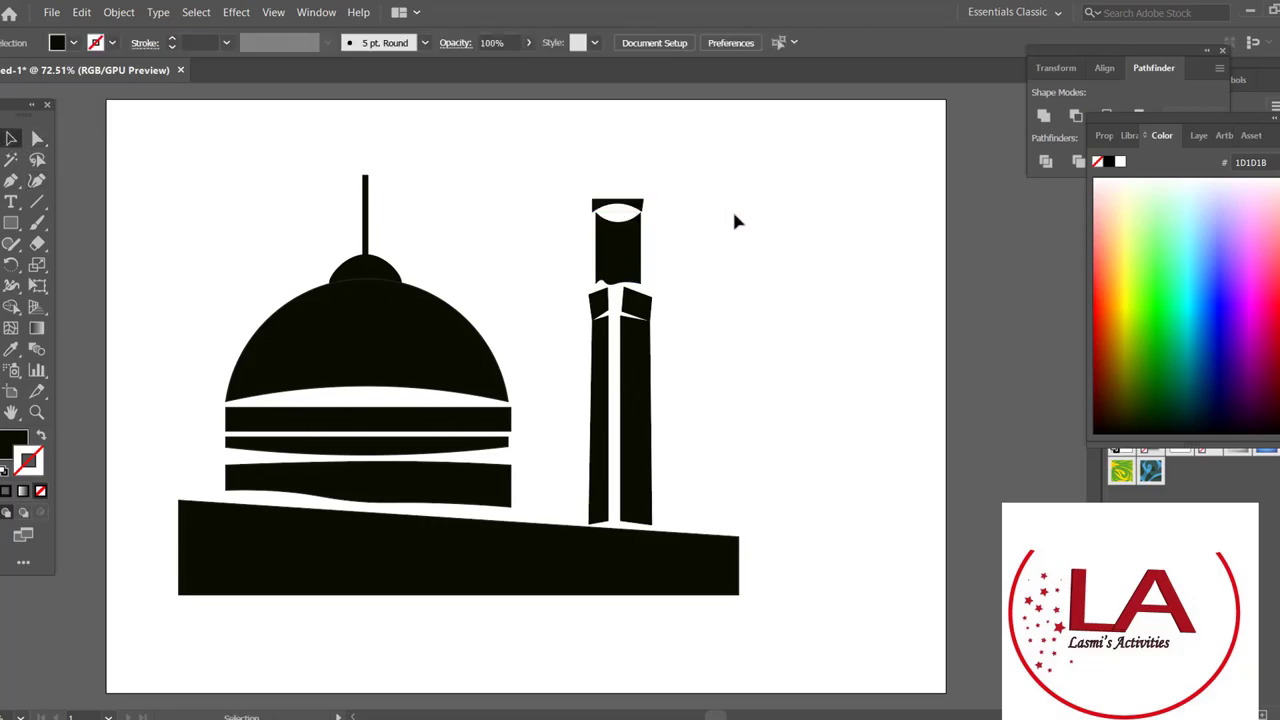
Step: Place a copy of the curved block above the slab and resize it as the top piece
{"action": "right_click", "coordinate": [10, 222]}
{"action": "left_click", "coordinate": [100, 240]}
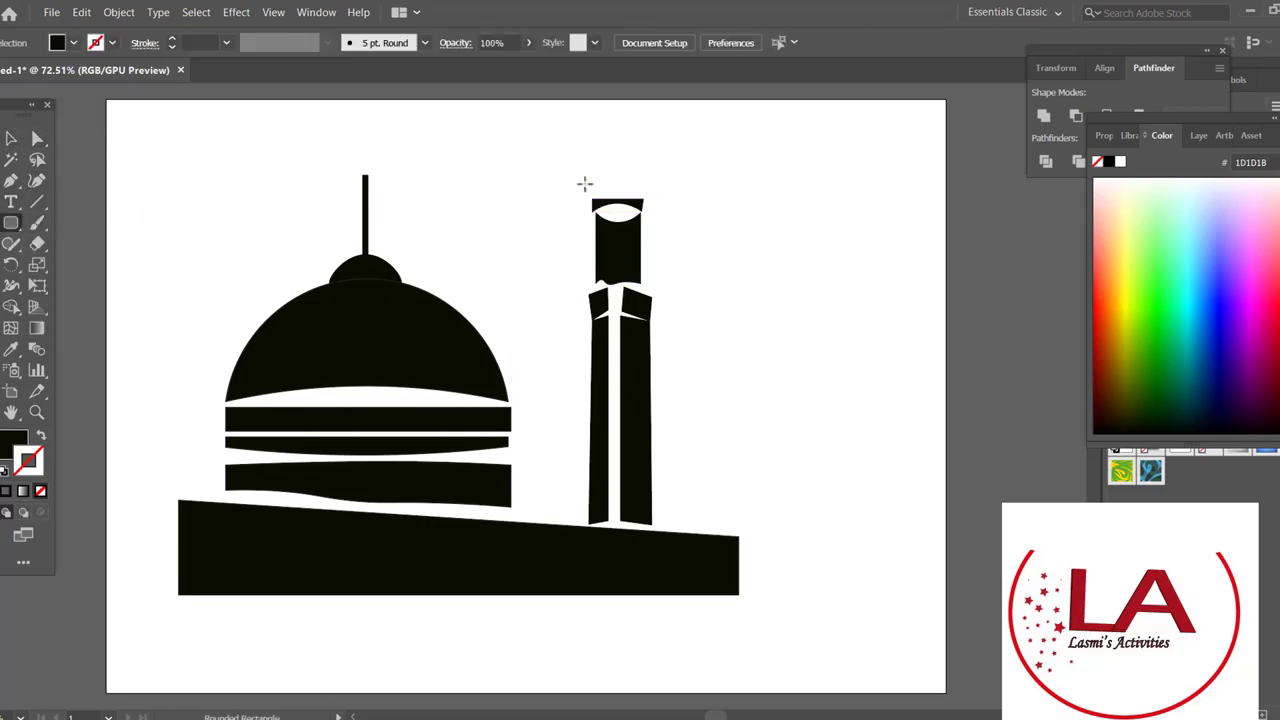
{"action": "left_click_drag", "start_coordinate": [610, 268], "coordinate": [600, 166]}
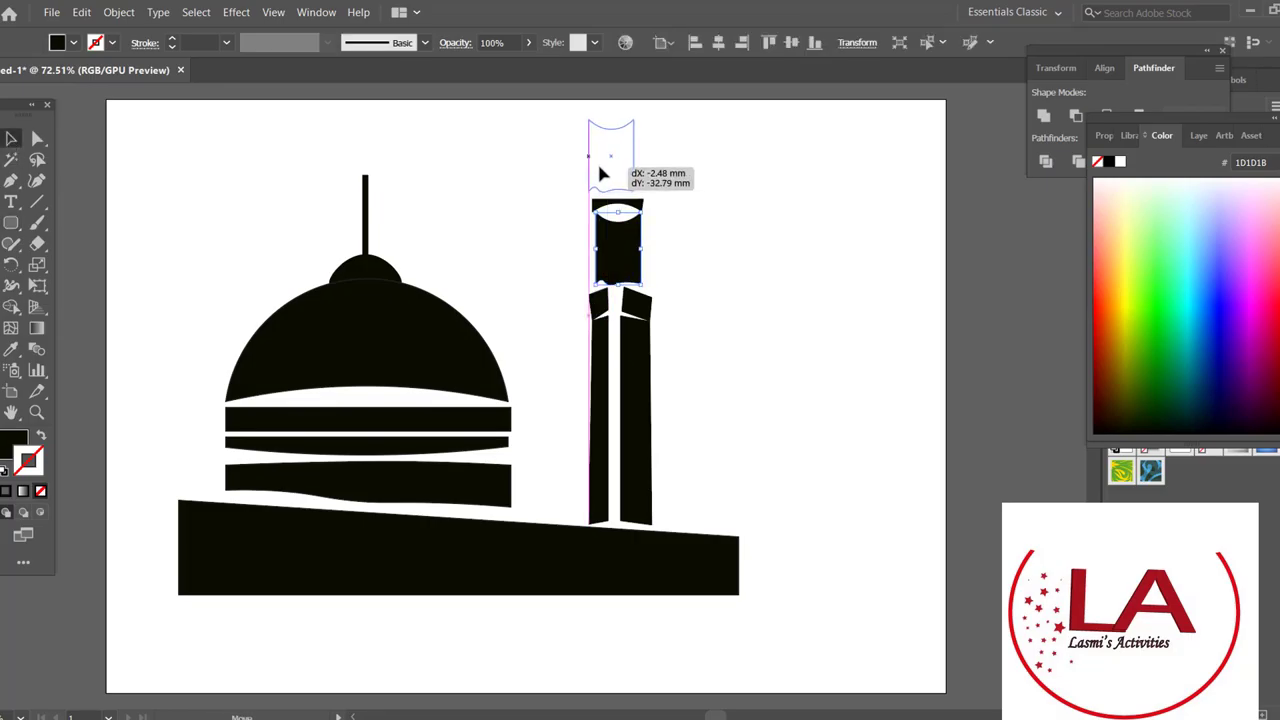
{"action": "left_click", "coordinate": [694, 251]}
{"action": "scroll", "coordinate": [694, 251], "scroll_direction": "up", "scroll_amount": 1}
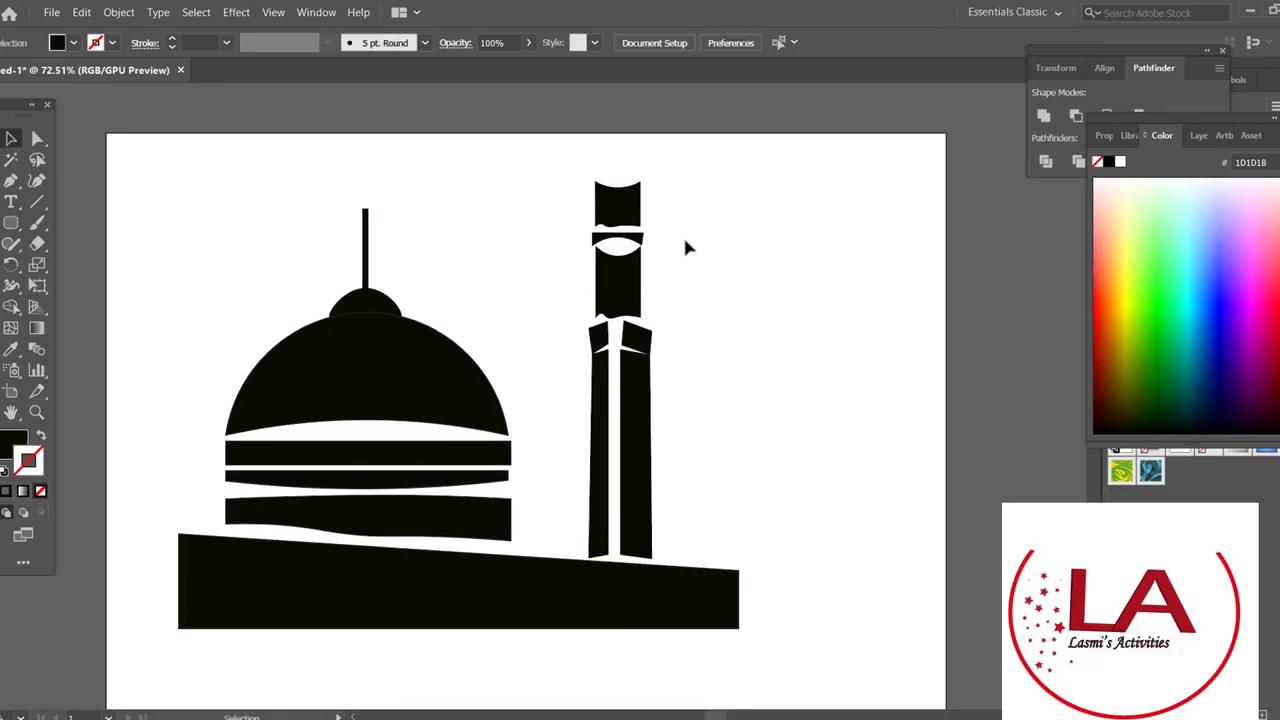
{"action": "left_click_drag", "start_coordinate": [620, 205], "coordinate": [636, 204]}
Step: Shorten the whole minaret by scaling it down from the top
{"action": "scroll", "coordinate": [710, 230], "scroll_direction": "down", "scroll_amount": 1}
{"action": "left_click_drag", "start_coordinate": [552, 162], "coordinate": [678, 348]}
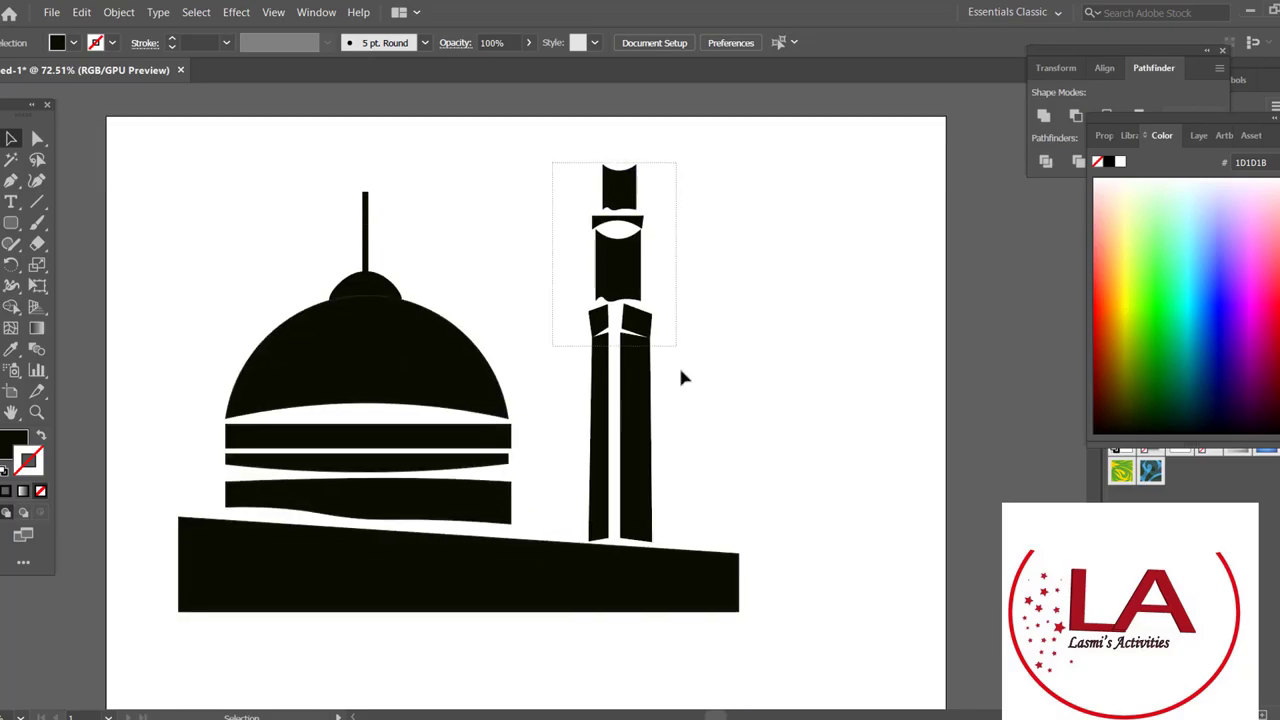
{"action": "left_click", "coordinate": [620, 187]}
{"action": "mouse_move", "coordinate": [680, 400]}
{"action": "left_mouse_down"}
{"action": "mouse_move", "coordinate": [600, 134]}
{"action": "mouse_move", "coordinate": [619, 206]}
{"action": "left_mouse_up"}
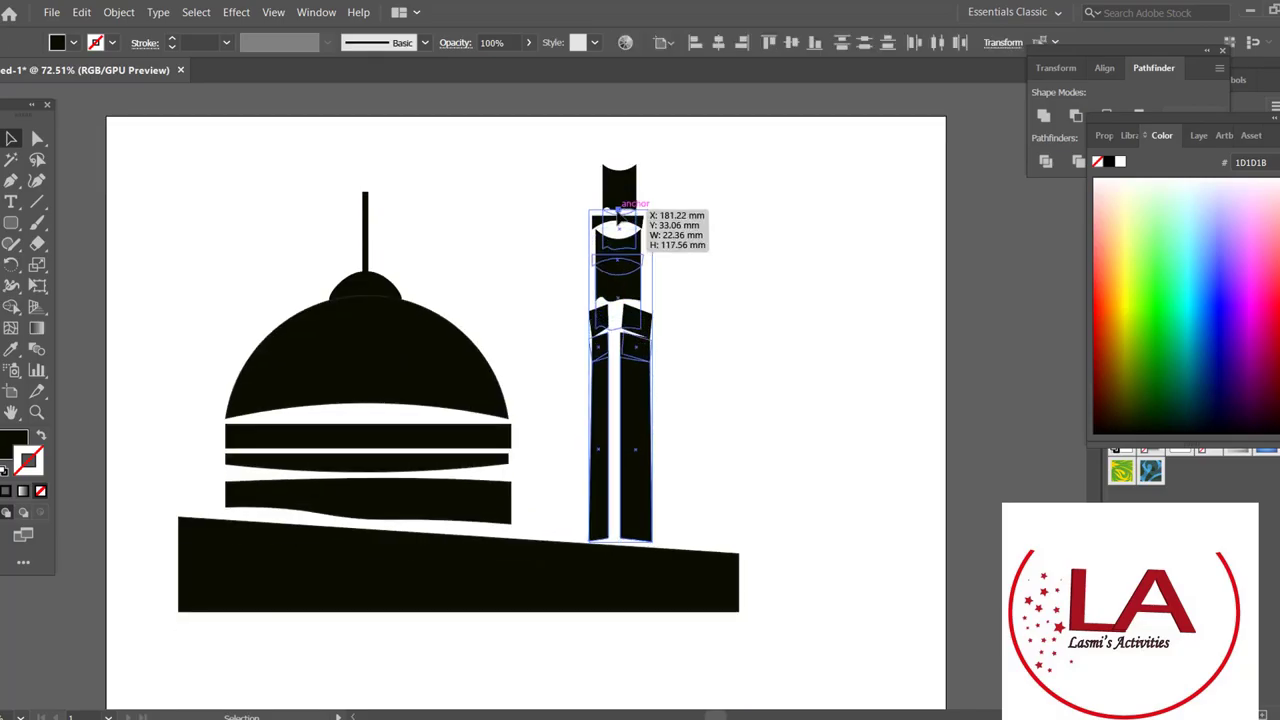
{"action": "left_click", "coordinate": [726, 226]}
{"action": "left_click_drag", "start_coordinate": [11, 223], "coordinate": [90, 240]}
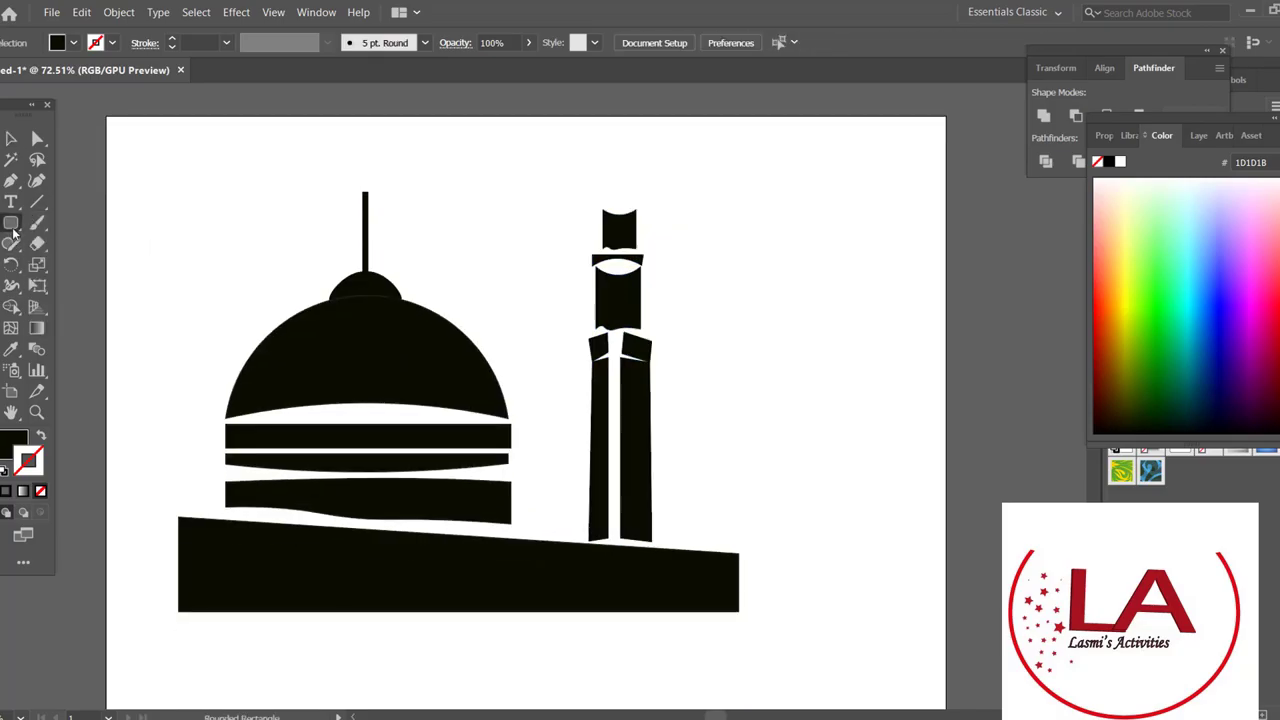
Step: Draw a narrow rounded cap above the minaret and place a copy of the top block above it
{"action": "left_click_drag", "start_coordinate": [589, 192], "coordinate": [645, 200]}
{"action": "left_click", "coordinate": [11, 138]}
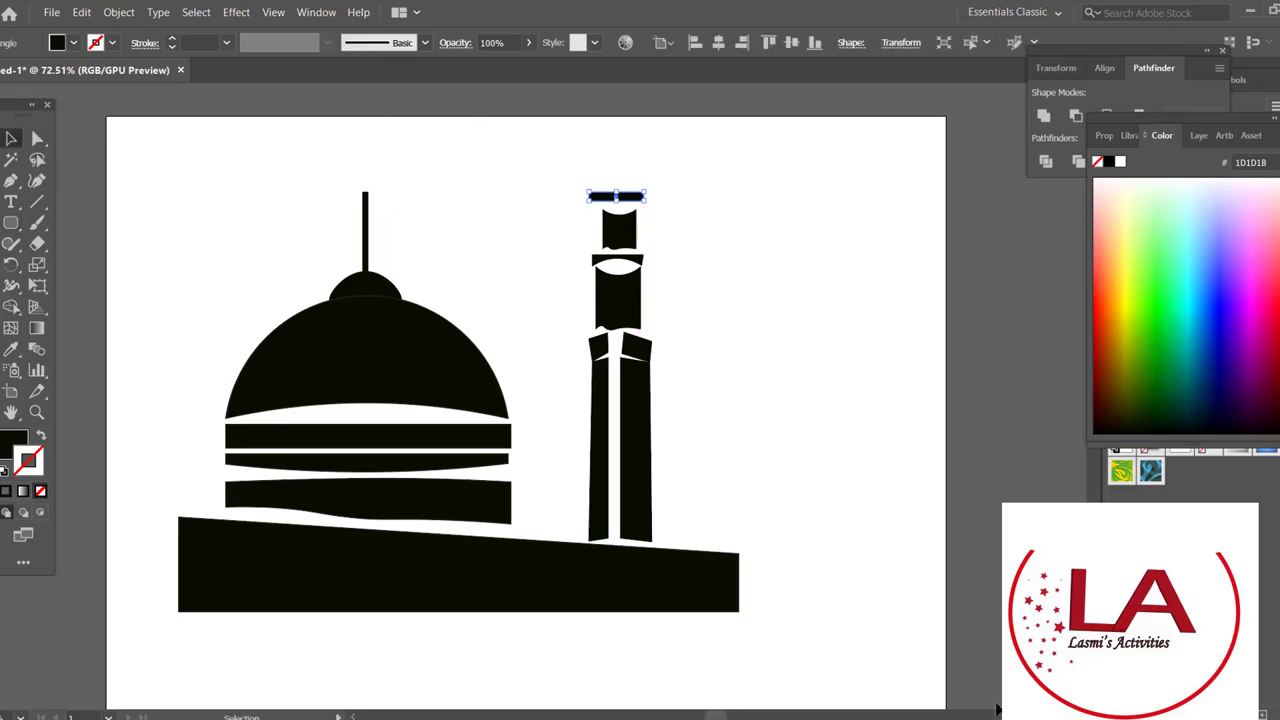
{"action": "left_click_drag", "start_coordinate": [589, 196], "coordinate": [599, 200]}
{"action": "left_click", "coordinate": [693, 215]}
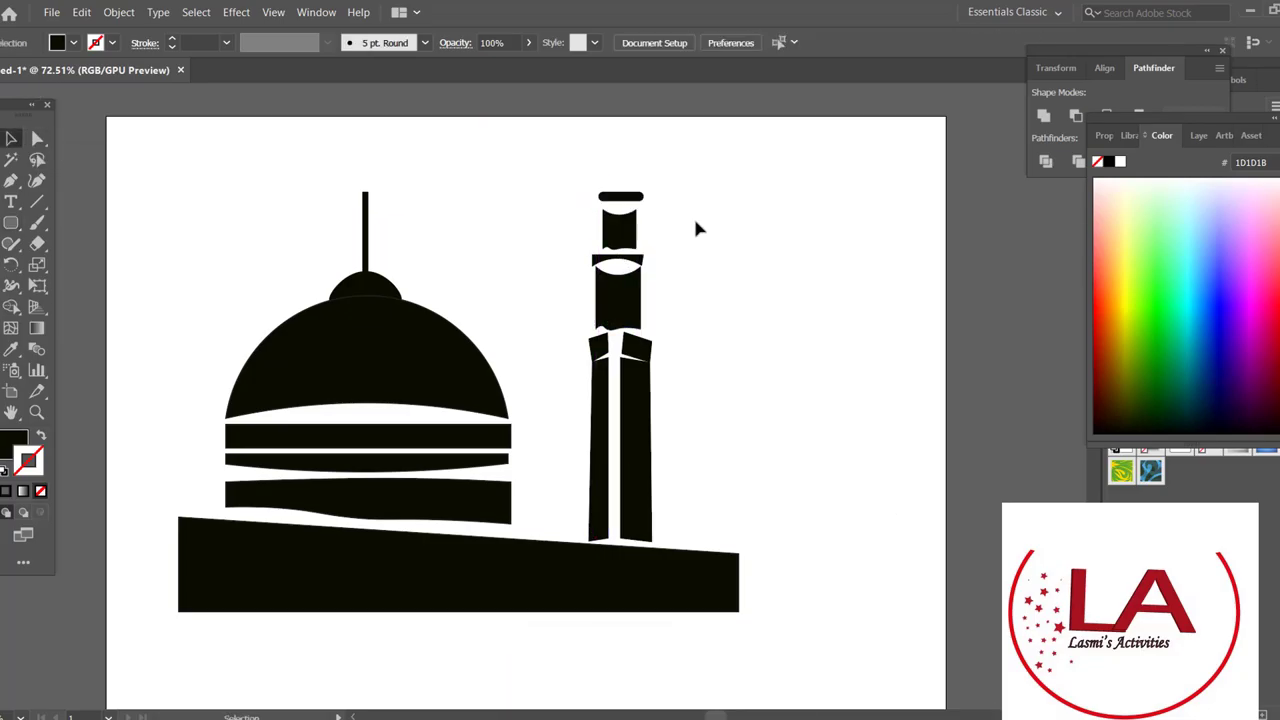
{"action": "left_click", "coordinate": [626, 240]}
{"action": "left_click_drag", "start_coordinate": [626, 241], "coordinate": [626, 183]}
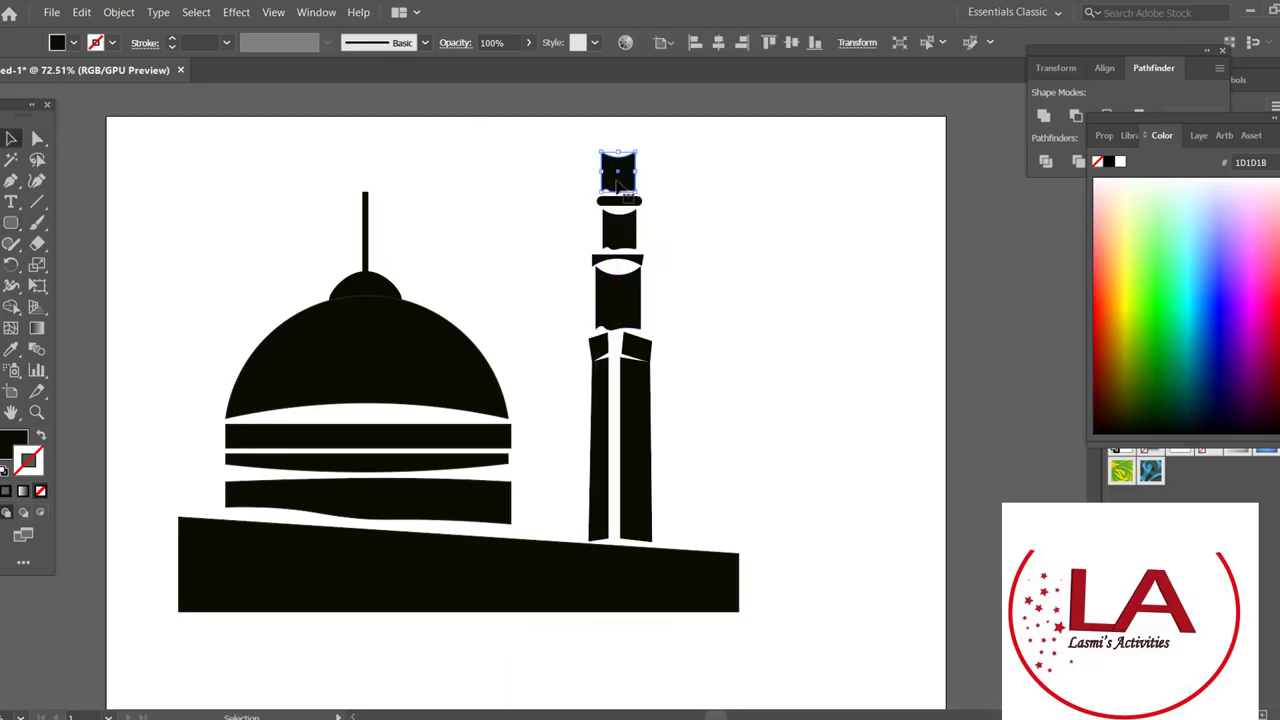
{"action": "left_click", "coordinate": [697, 206]}
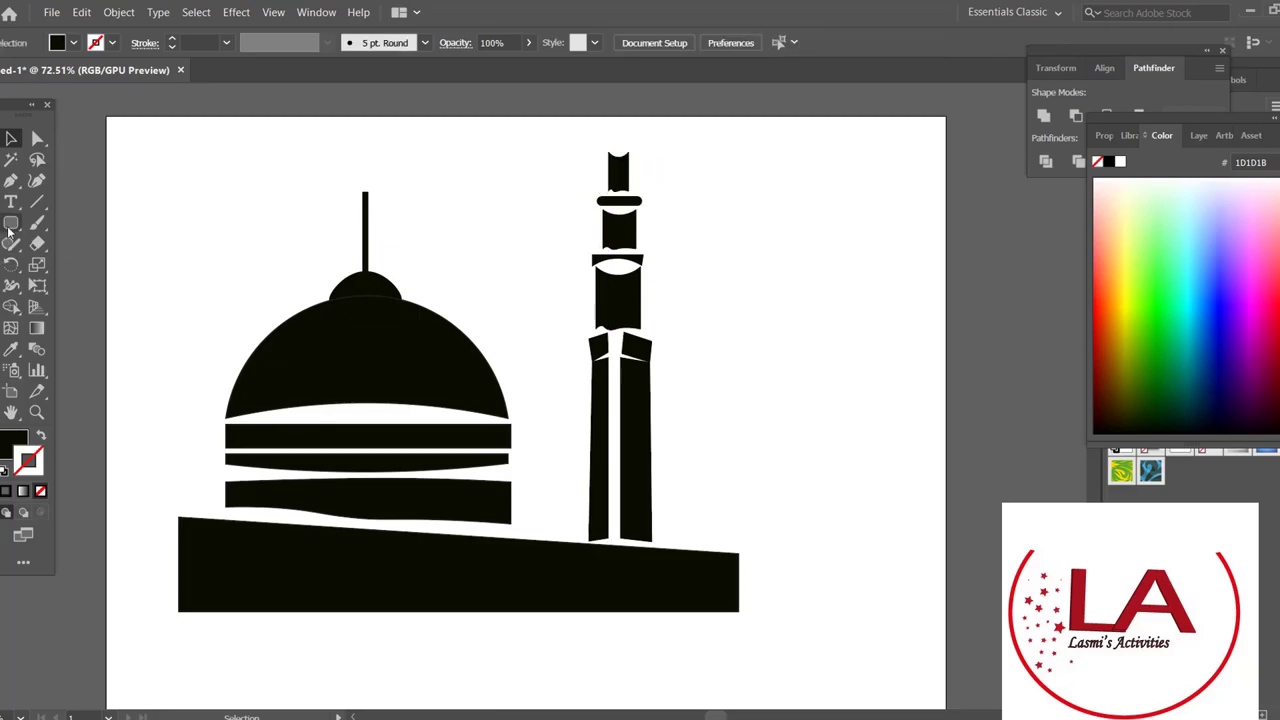
Step: Draw a small rounded bar and a small circle atop the minaret, then move the circle aside
{"action": "left_click", "coordinate": [11, 223]}
{"action": "left_click_drag", "start_coordinate": [609, 134], "coordinate": [622, 137]}
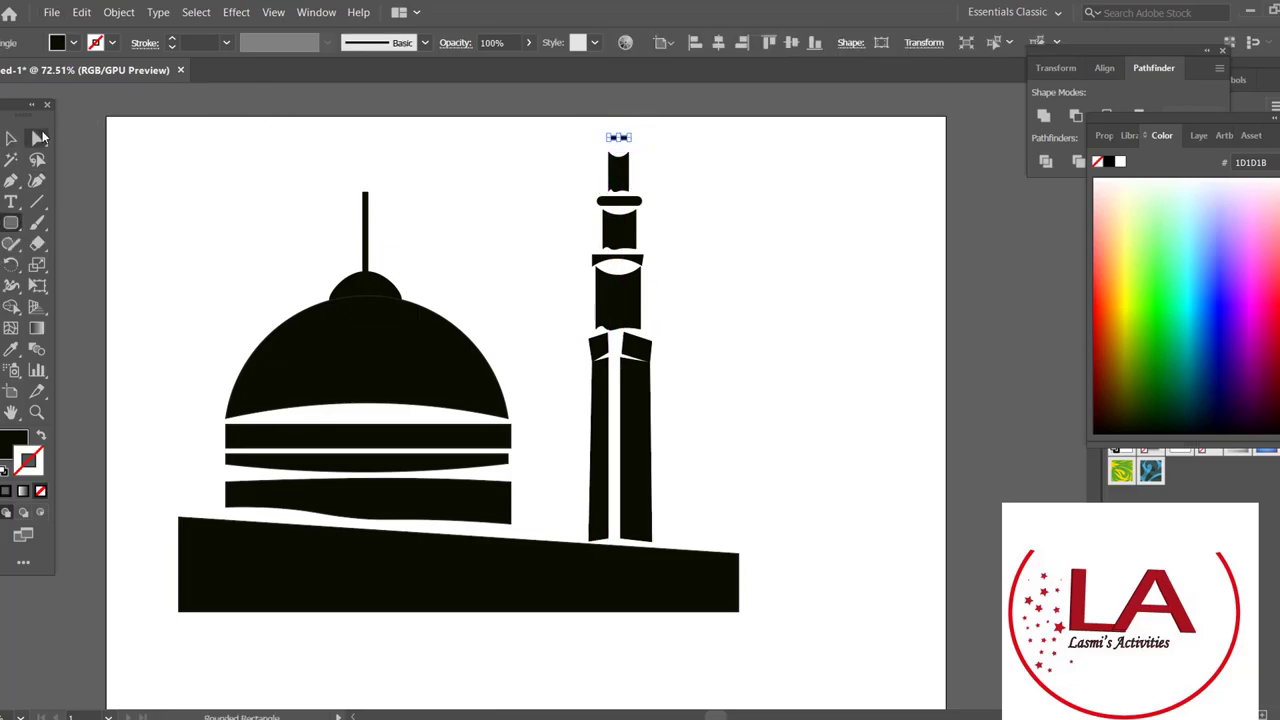
{"action": "left_click_drag", "start_coordinate": [11, 223], "coordinate": [60, 264]}
{"action": "left_click_drag", "start_coordinate": [611, 123], "coordinate": [626, 133]}
{"action": "key", "text": "v"}
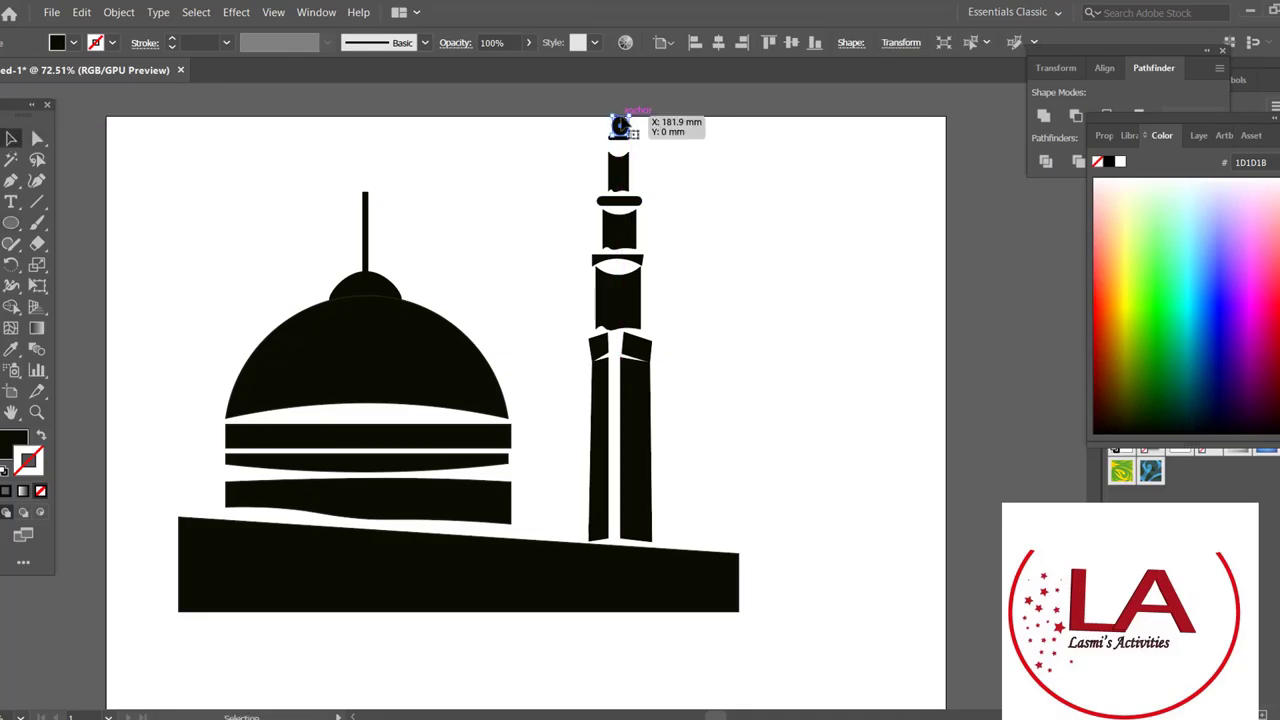
{"action": "left_click", "coordinate": [622, 133]}
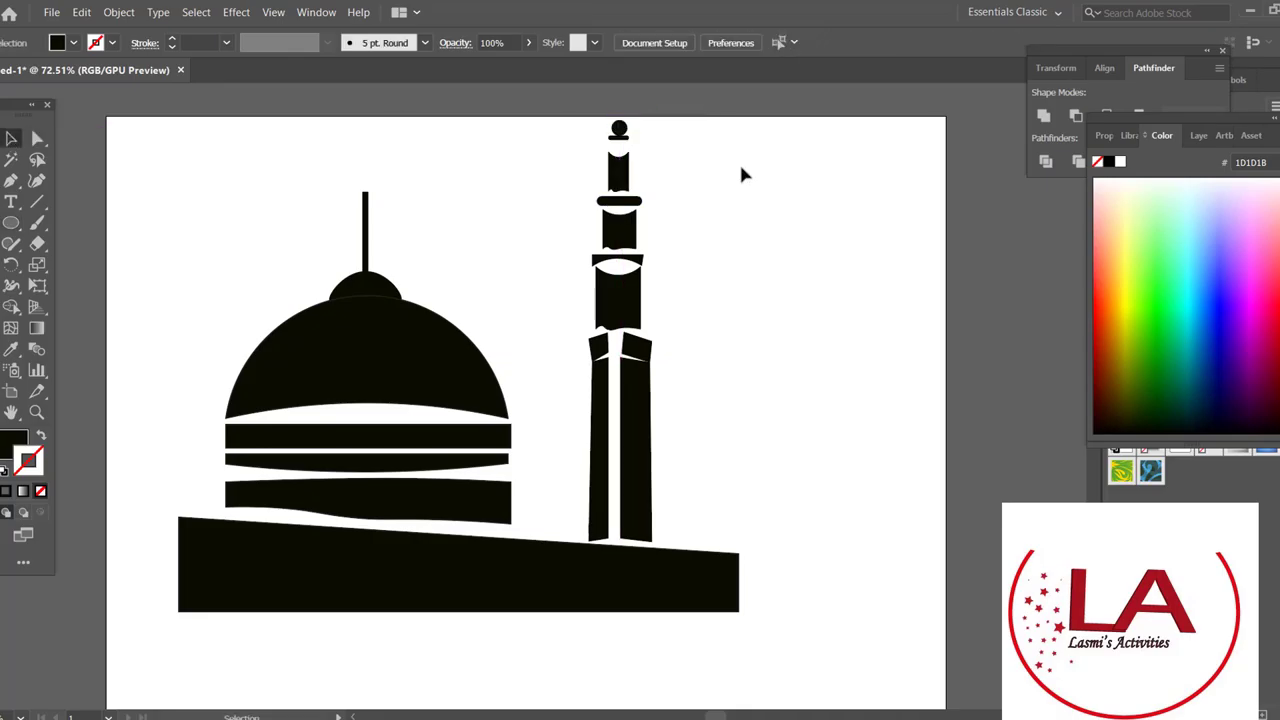
{"action": "left_click_drag", "start_coordinate": [621, 130], "coordinate": [718, 151]}
Step: Add a thin rectangular spire on the minaret top and set the small black ball on its tip
{"action": "key", "text": "m"}
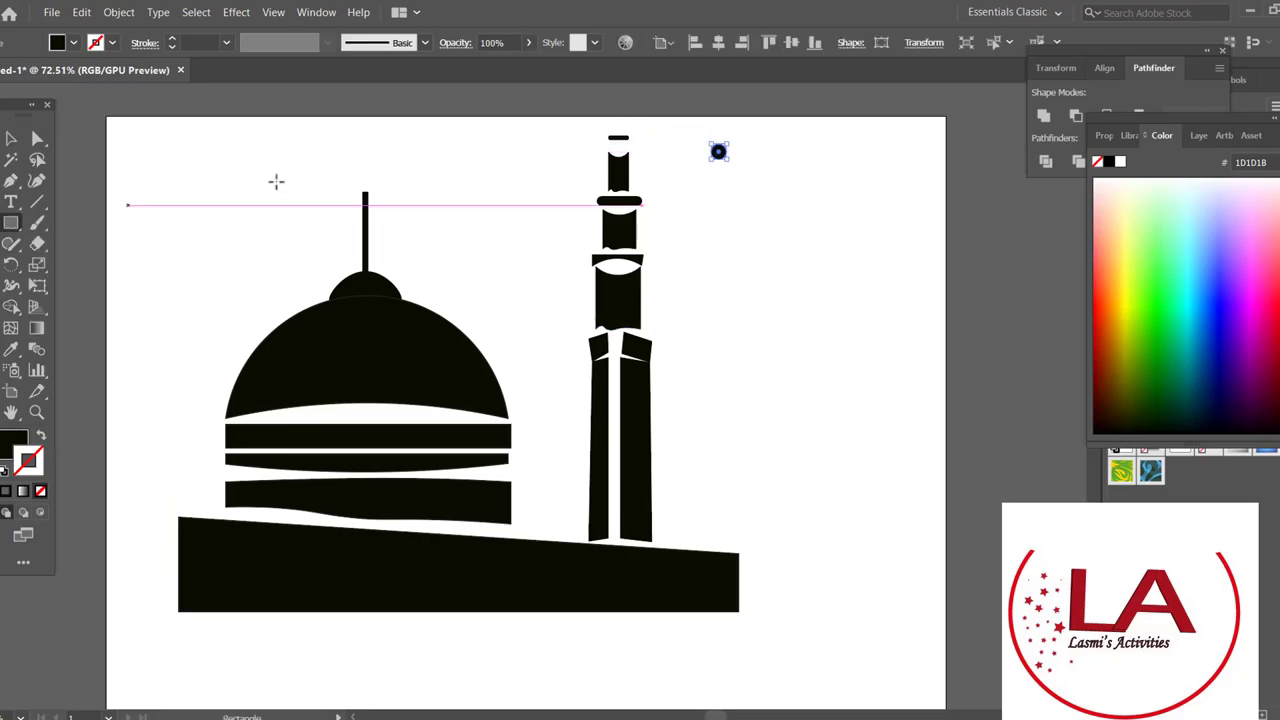
{"action": "left_click_drag", "start_coordinate": [617, 95], "coordinate": [627, 139]}
{"action": "key", "text": "v"}
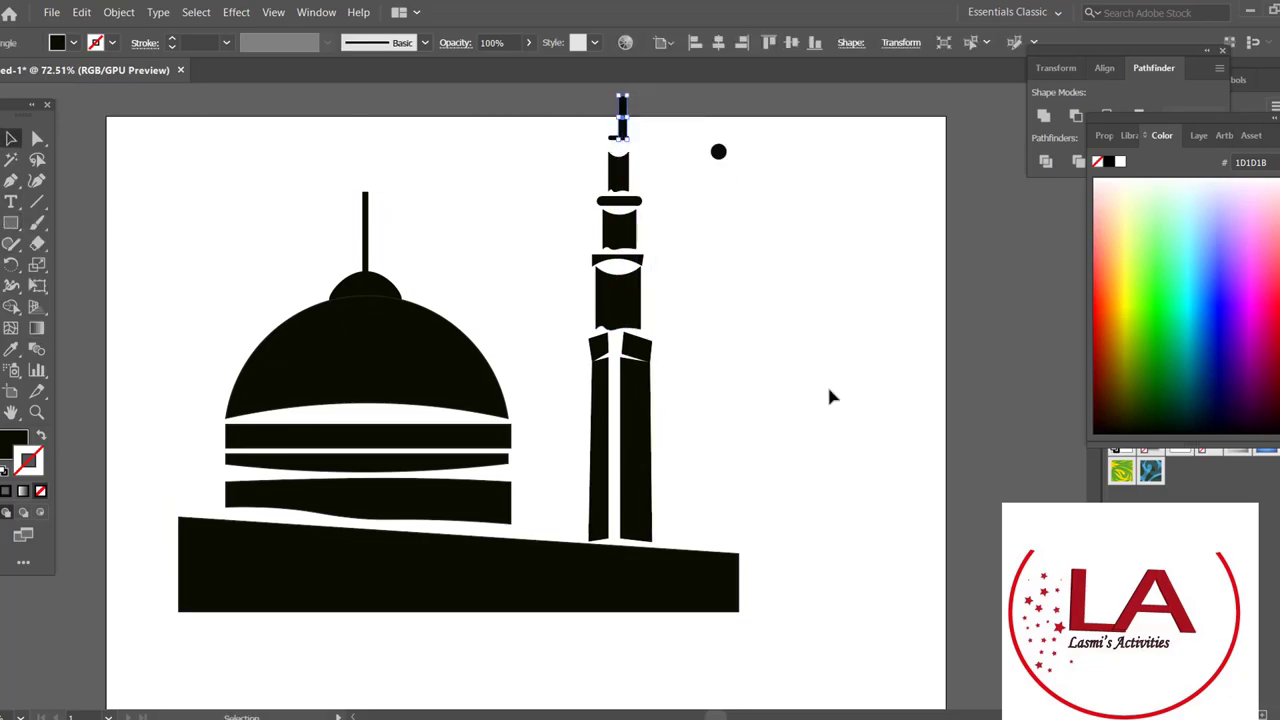
{"action": "left_click", "coordinate": [830, 395]}
{"action": "left_click", "coordinate": [620, 118]}
{"action": "left_click", "coordinate": [620, 121]}
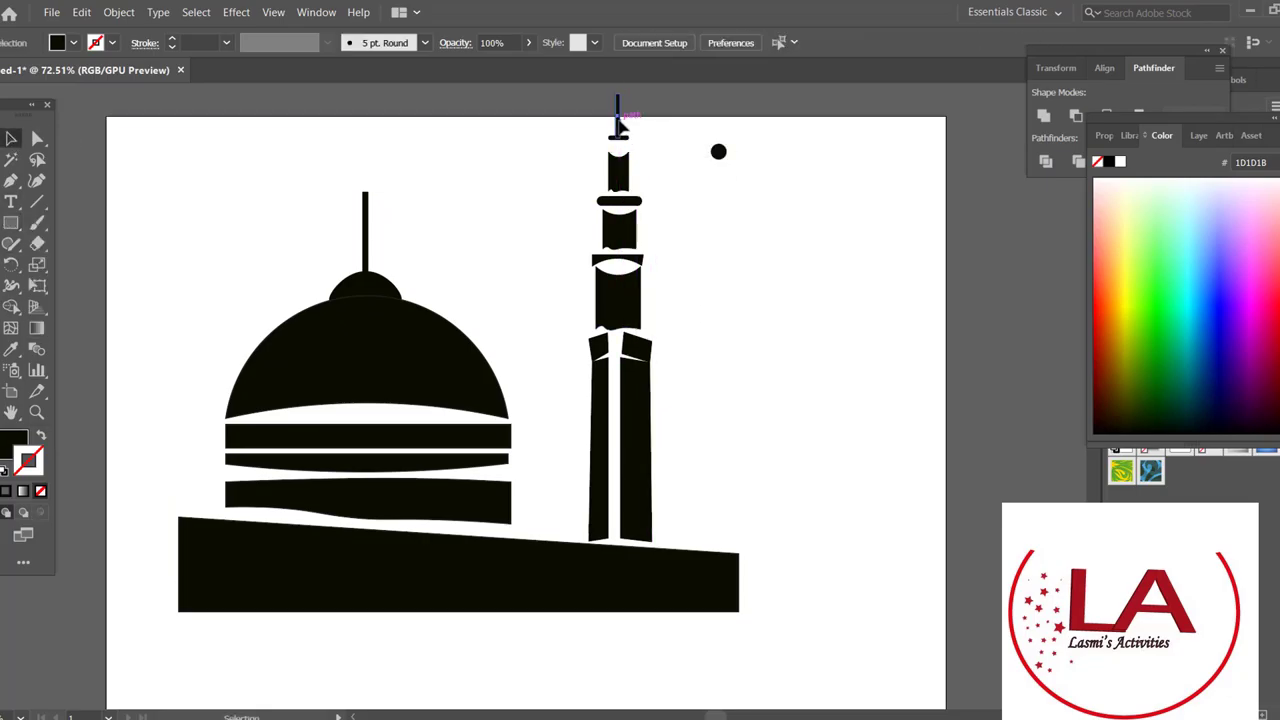
{"action": "mouse_move", "coordinate": [716, 153]}
{"action": "left_mouse_down"}
{"action": "mouse_move", "coordinate": [618, 120]}
{"action": "mouse_move", "coordinate": [618, 150]}
{"action": "left_mouse_up"}
{"action": "scroll", "coordinate": [689, 192], "scroll_direction": "up", "scroll_amount": 1}
{"action": "left_click", "coordinate": [726, 211]}
Step: Draw a tall thin unfilled ellipse and bend it into a small crescent with the Curvature tool
{"action": "left_click_drag", "start_coordinate": [11, 222], "coordinate": [100, 262]}
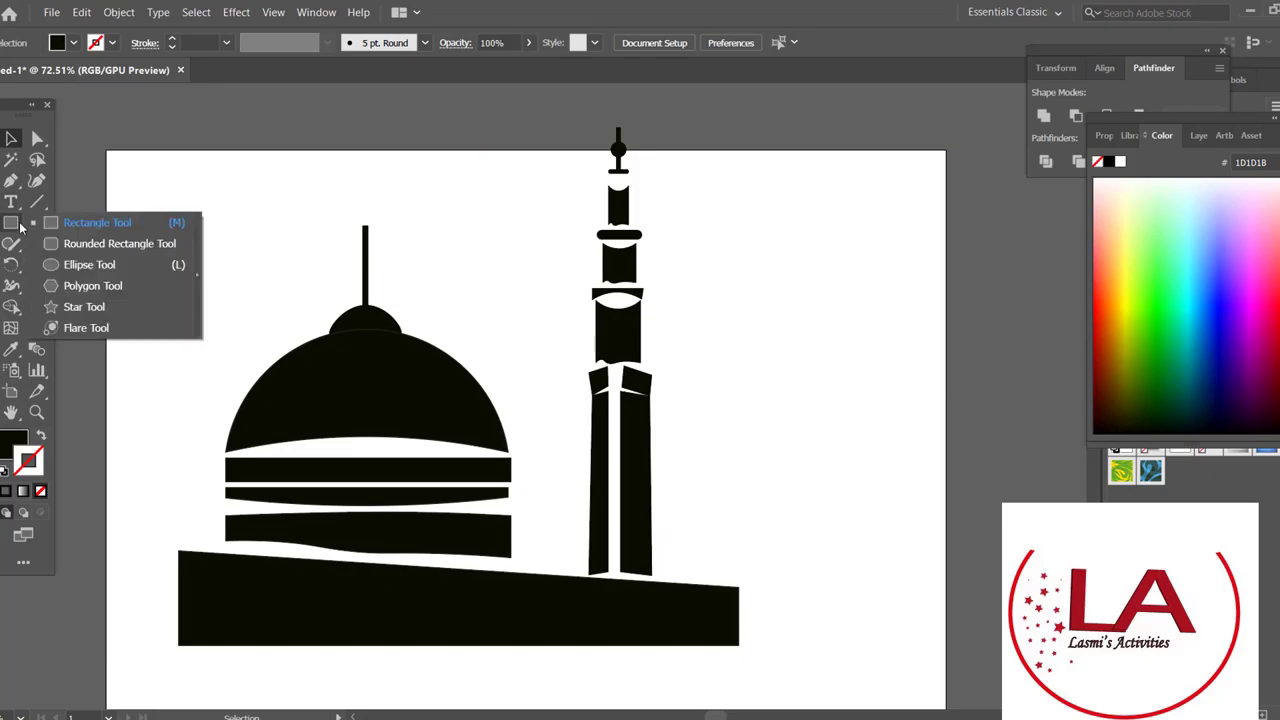
{"action": "left_click_drag", "start_coordinate": [191, 195], "coordinate": [182, 272]}
{"action": "left_click", "coordinate": [40, 490]}
{"action": "left_click", "coordinate": [28, 460]}
{"action": "left_click", "coordinate": [177, 298]}
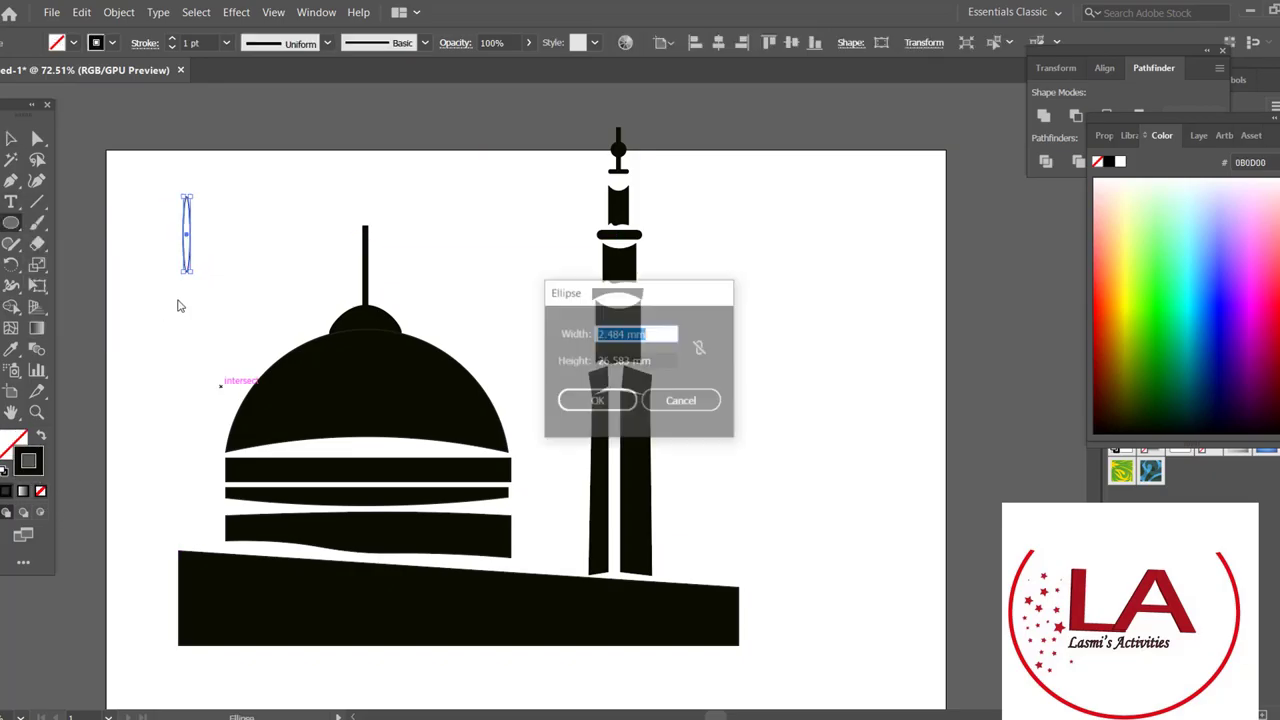
{"action": "key", "text": "Escape"}
{"action": "left_click", "coordinate": [36, 180]}
{"action": "left_click", "coordinate": [185, 240]}
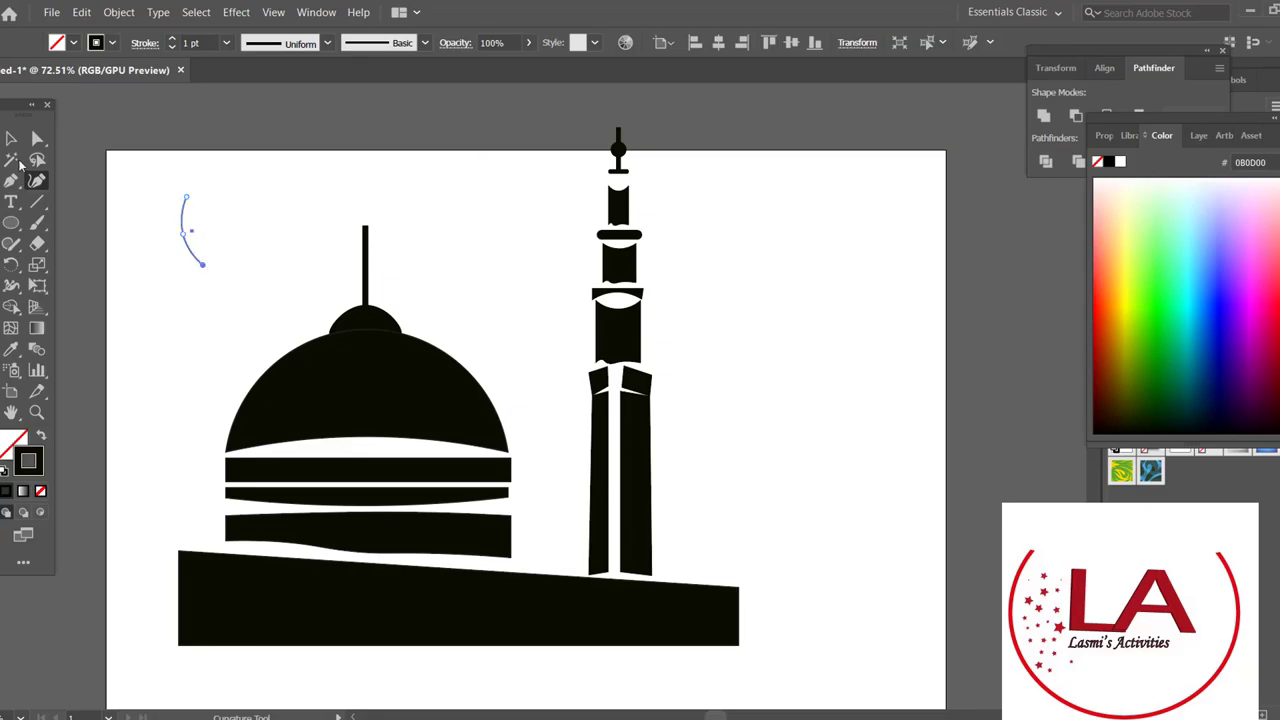
{"action": "left_click_drag", "start_coordinate": [202, 264], "coordinate": [193, 235]}
Step: Give the small crescent a 4 pt stroke, set it atop the minaret, then select the whole mosque
{"action": "key", "text": "v"}
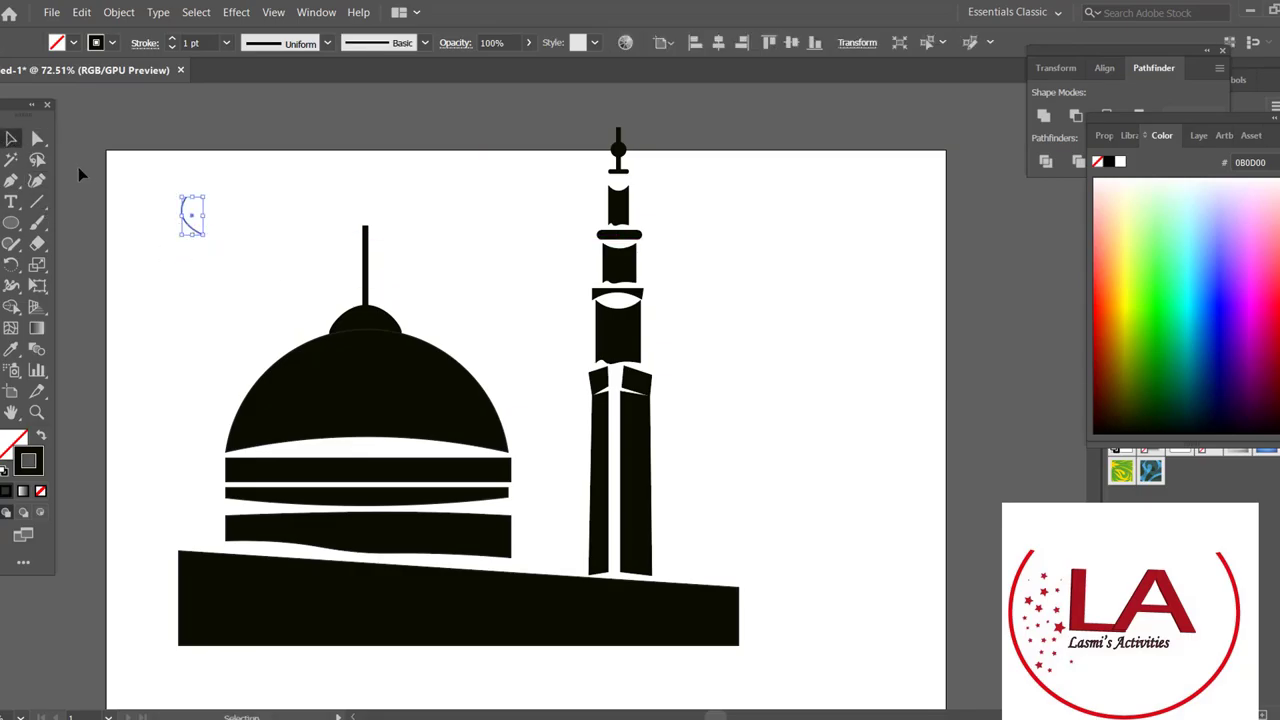
{"action": "key", "text": "shift+grave"}
{"action": "left_click", "coordinate": [185, 200]}
{"action": "key", "text": "v"}
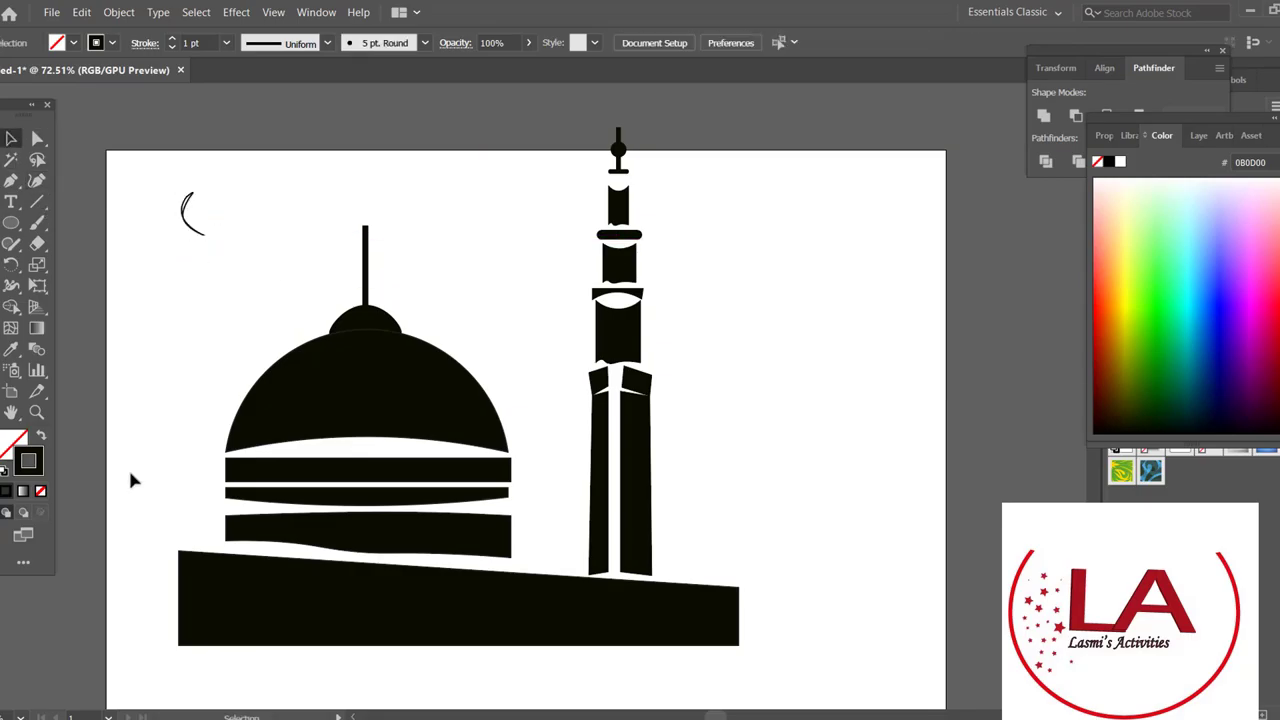
{"action": "left_click", "coordinate": [185, 211]}
{"action": "left_click", "coordinate": [171, 38]}
{"action": "left_click", "coordinate": [171, 38]}
{"action": "left_click", "coordinate": [171, 38]}
{"action": "mouse_move", "coordinate": [189, 215]}
{"action": "left_mouse_down"}
{"action": "mouse_move", "coordinate": [455, 150]}
{"action": "mouse_move", "coordinate": [624, 136]}
{"action": "left_mouse_up"}
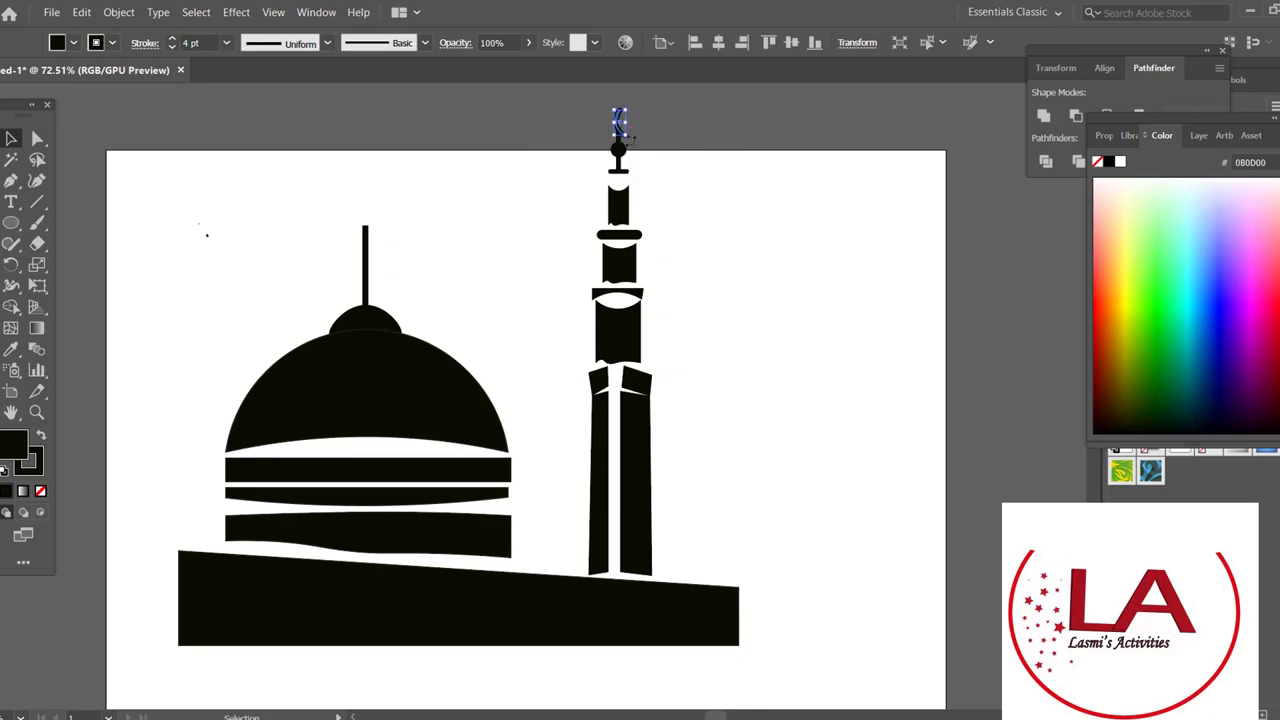
{"action": "left_click", "coordinate": [703, 175]}
{"action": "left_click_drag", "start_coordinate": [563, 234], "coordinate": [520, 366]}
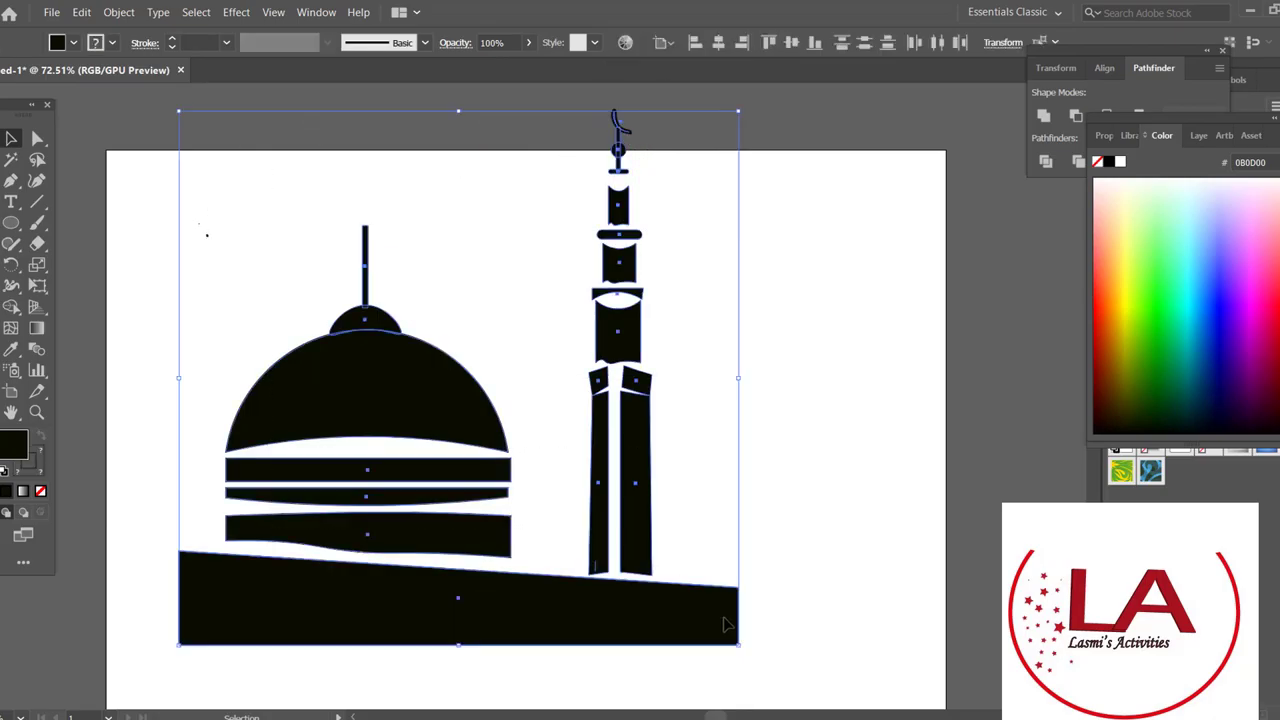
{"action": "right_click", "coordinate": [563, 214]}
Step: Group and scale down the mosque, then draw a large black ellipse
{"action": "left_click", "coordinate": [629, 386]}
{"action": "left_click_drag", "start_coordinate": [737, 114], "coordinate": [555, 432]}
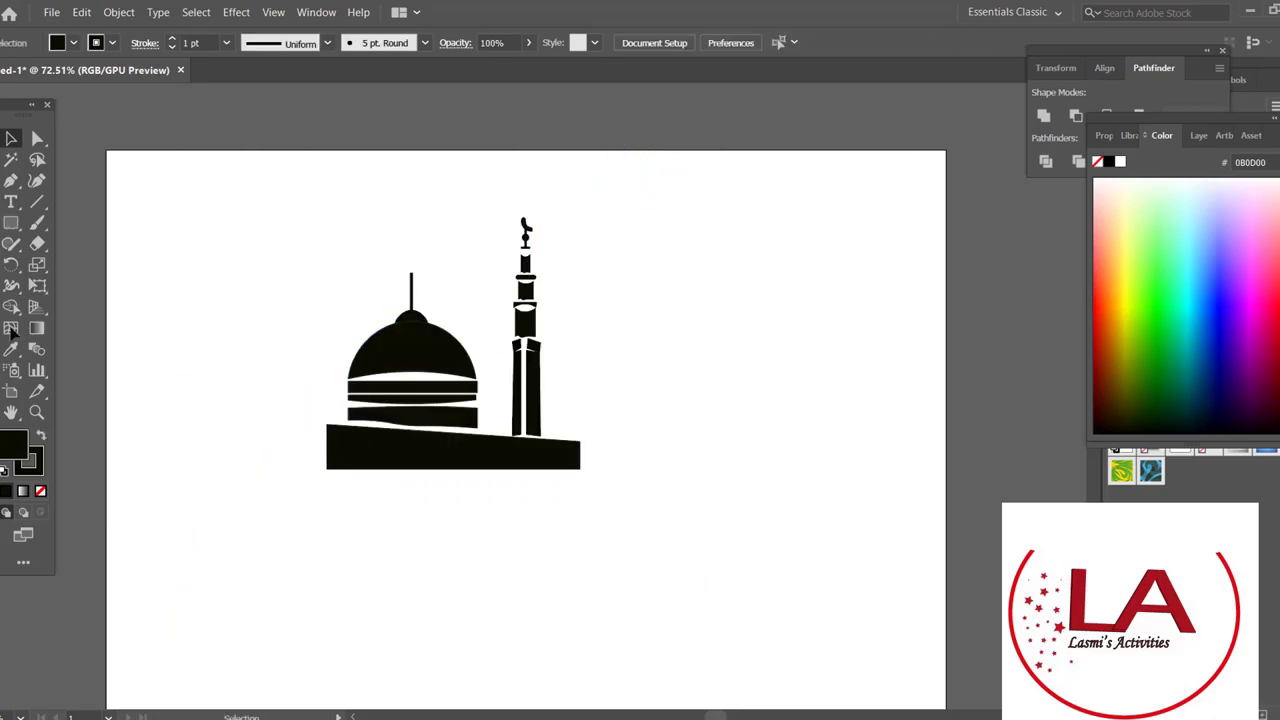
{"action": "left_click_drag", "start_coordinate": [14, 230], "coordinate": [86, 260]}
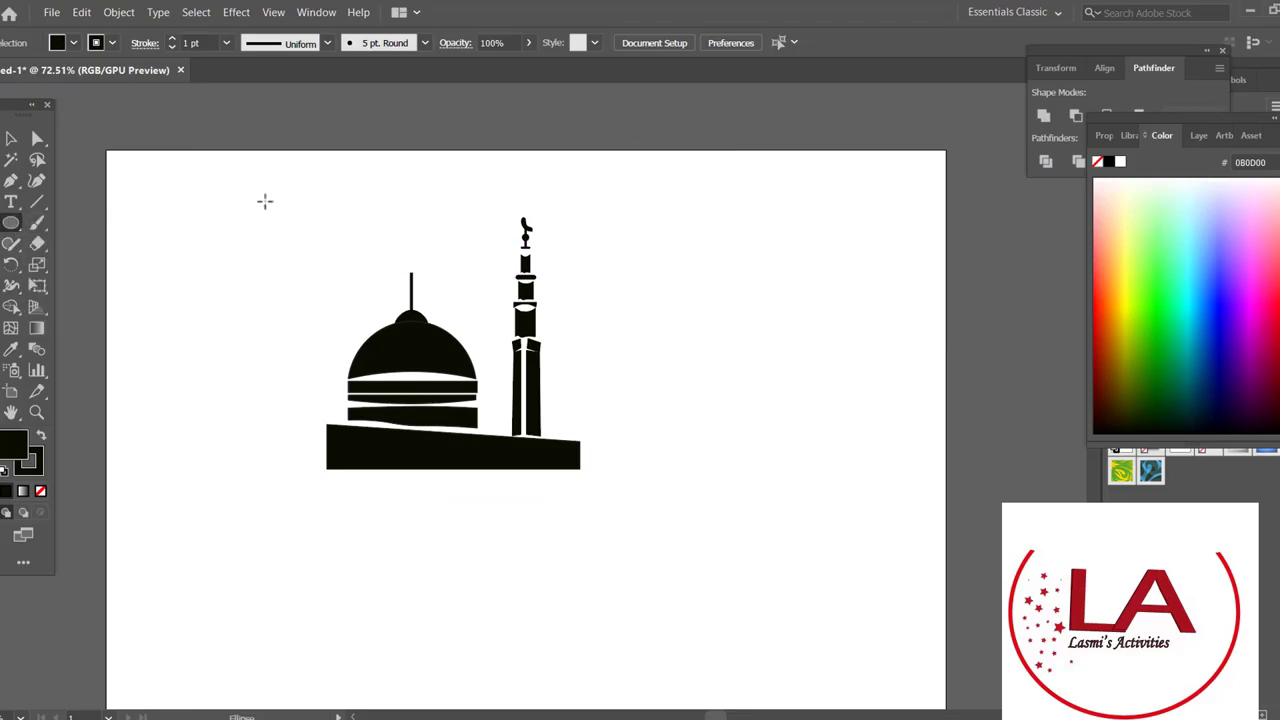
{"action": "mouse_move", "coordinate": [265, 201]}
{"action": "left_mouse_down"}
{"action": "mouse_move", "coordinate": [638, 530]}
{"action": "mouse_move", "coordinate": [646, 510]}
{"action": "left_mouse_up"}
{"action": "left_click_drag", "start_coordinate": [646, 509], "coordinate": [646, 509]}
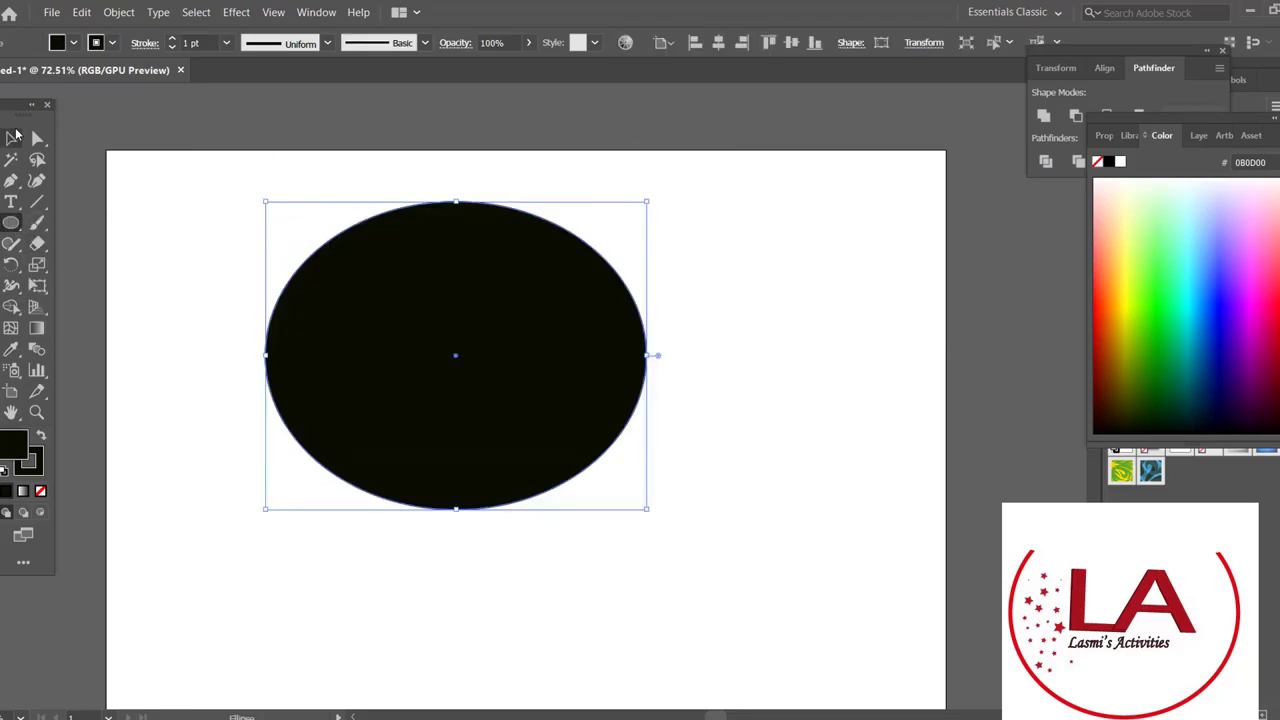
Step: Move the ellipse beside the mosque, reshape it into a crescent, and rotate it about 30 degrees
{"action": "right_click", "coordinate": [400, 412]}
{"action": "left_click", "coordinate": [608, 523]}
{"action": "left_click", "coordinate": [523, 475]}
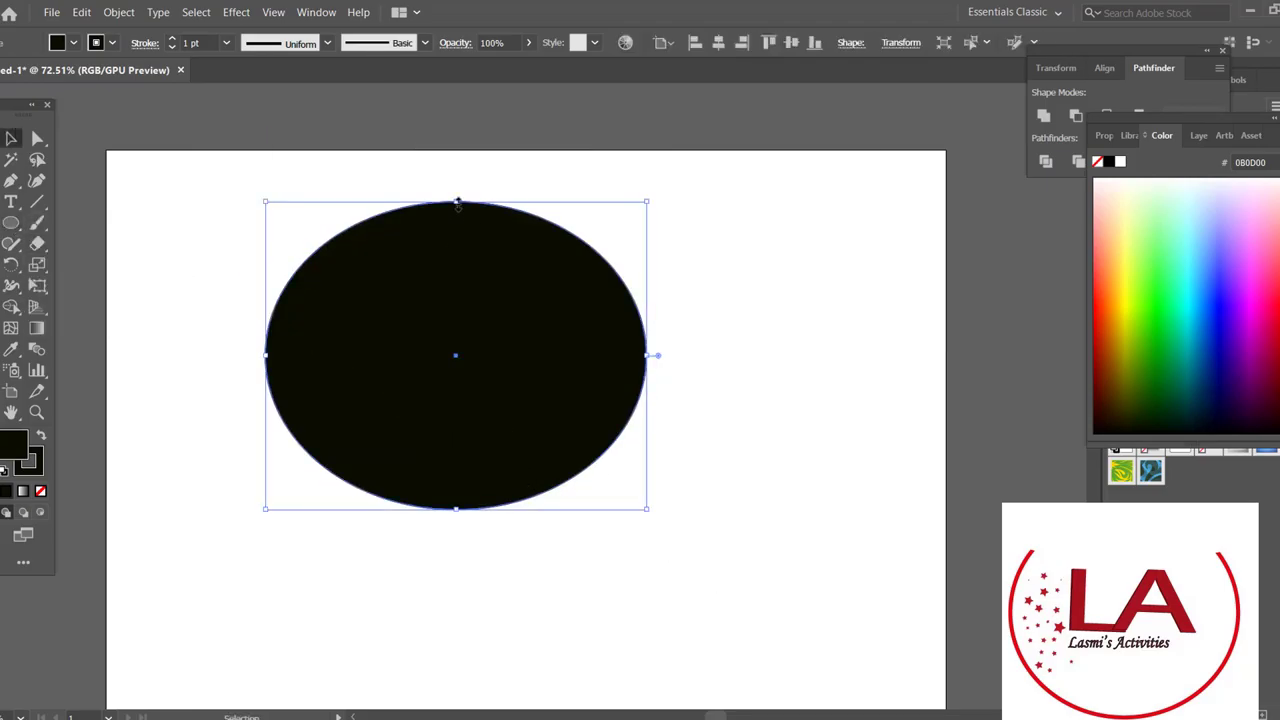
{"action": "mouse_move", "coordinate": [530, 463]}
{"action": "left_mouse_down"}
{"action": "mouse_move", "coordinate": [651, 574]}
{"action": "mouse_move", "coordinate": [779, 598]}
{"action": "left_mouse_up"}
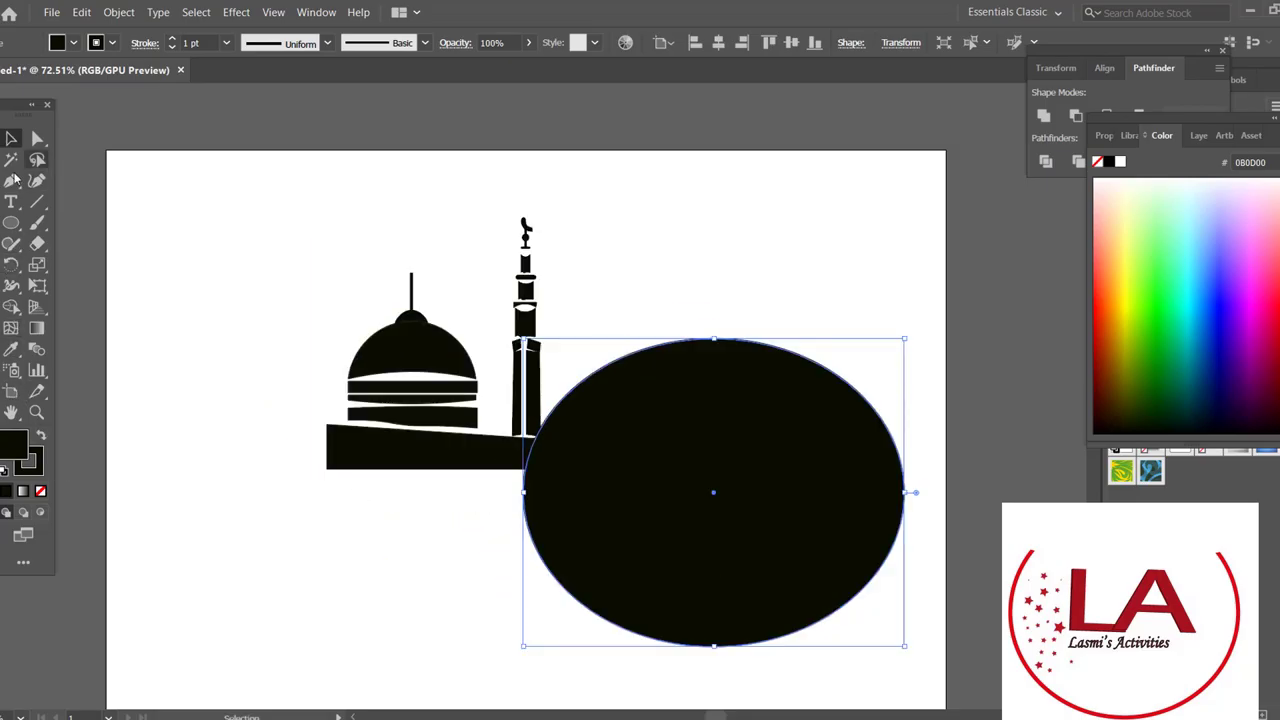
{"action": "left_click", "coordinate": [37, 180]}
{"action": "mouse_move", "coordinate": [716, 344]}
{"action": "left_mouse_down"}
{"action": "mouse_move", "coordinate": [713, 600]}
{"action": "mouse_move", "coordinate": [359, 541]}
{"action": "left_mouse_up"}
{"action": "key", "text": "v"}
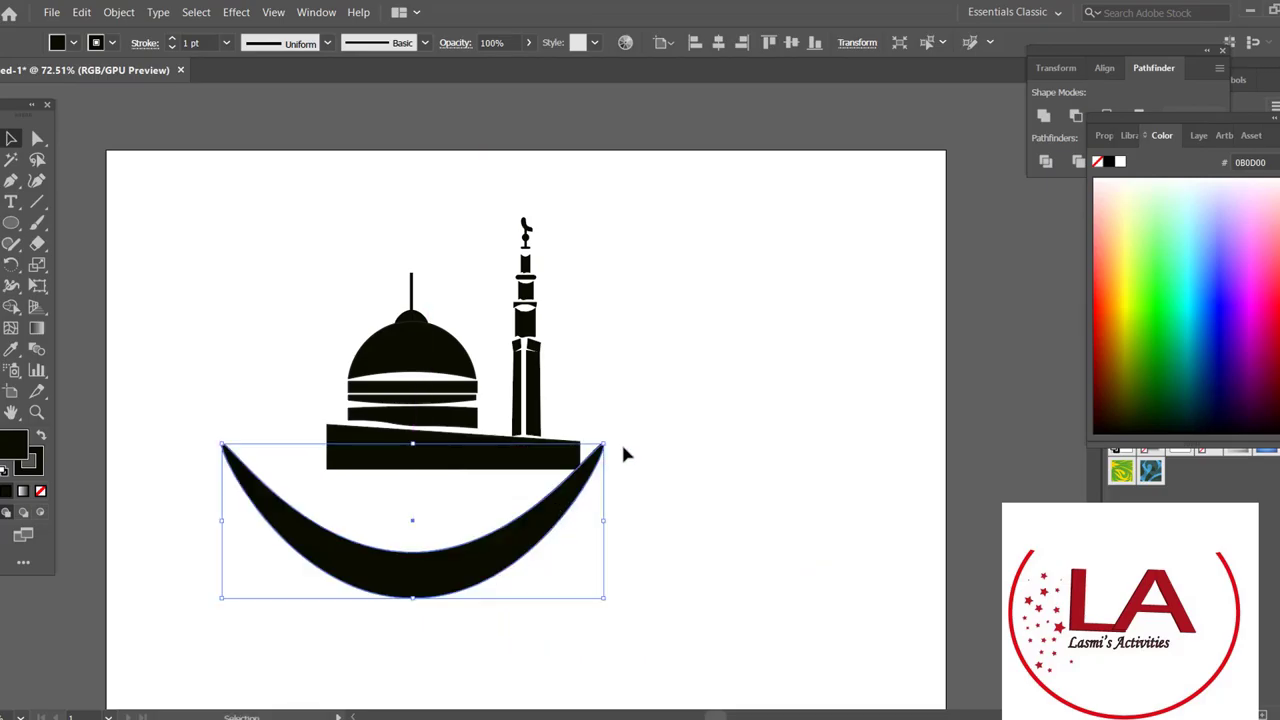
{"action": "left_click_drag", "start_coordinate": [610, 607], "coordinate": [424, 519]}
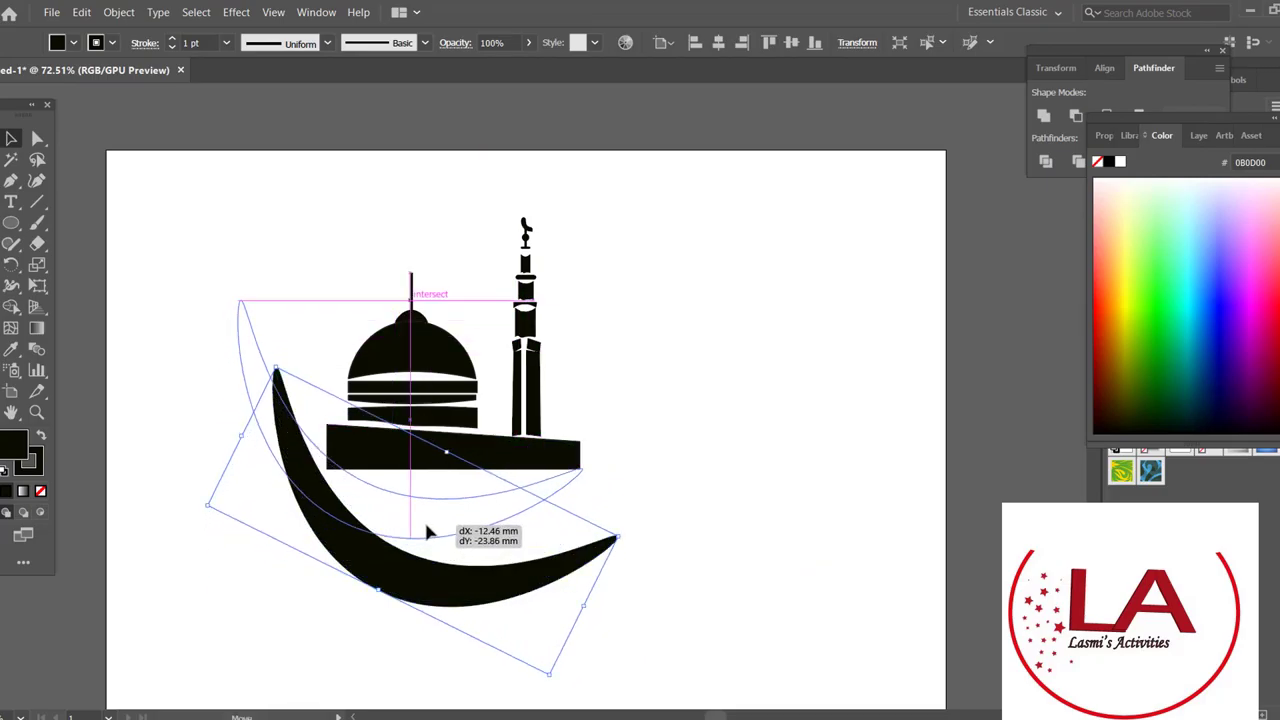
{"action": "left_click", "coordinate": [736, 532]}
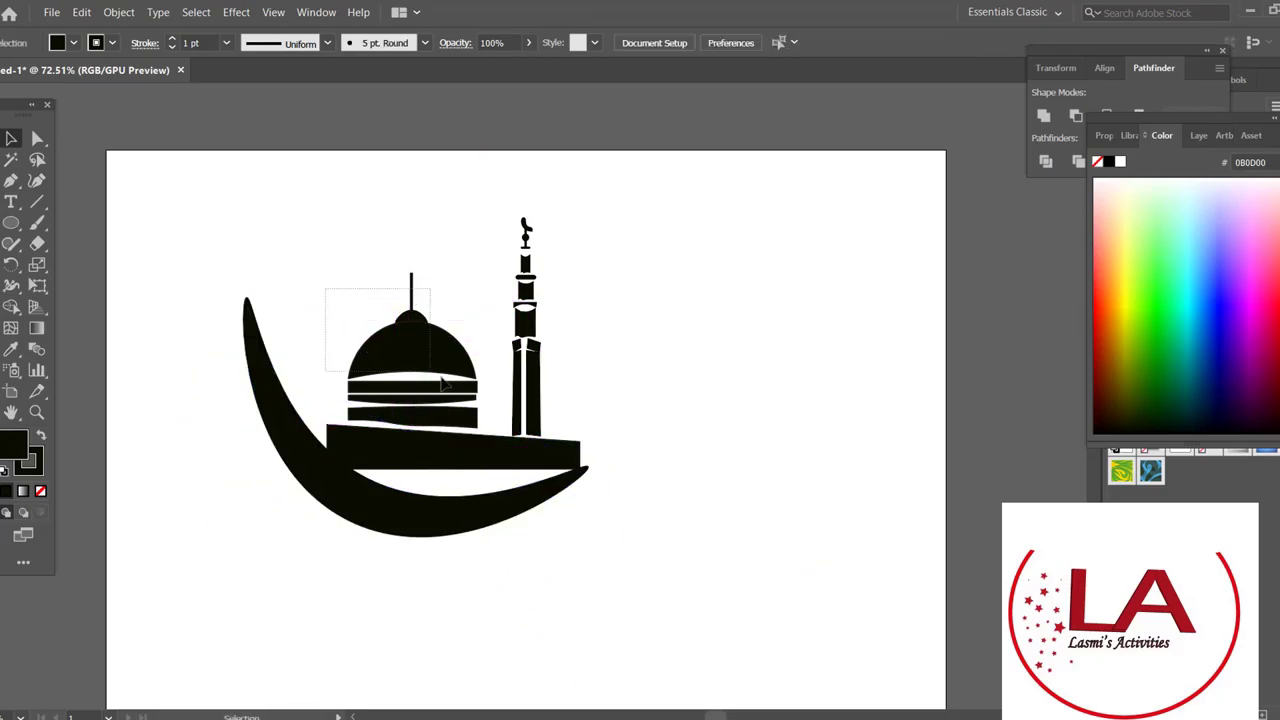
Step: Set the mosque group onto the crescent and fine-tune the crescent's position and tilt
{"action": "left_click_drag", "start_coordinate": [441, 384], "coordinate": [669, 443]}
{"action": "left_click", "coordinate": [290, 430], "text": "shift"}
{"action": "left_click_drag", "start_coordinate": [470, 418], "coordinate": [440, 472]}
{"action": "left_click", "coordinate": [727, 537]}
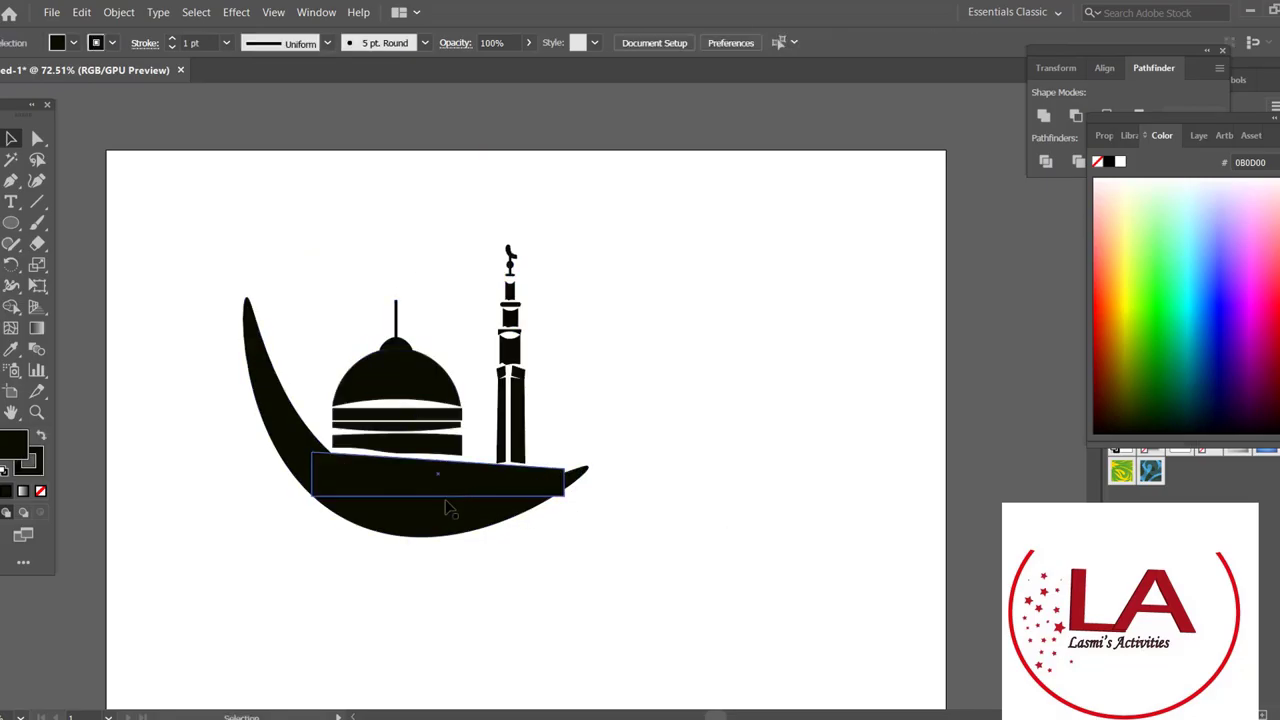
{"action": "mouse_move", "coordinate": [350, 485]}
{"action": "left_mouse_down"}
{"action": "mouse_move", "coordinate": [587, 523]}
{"action": "mouse_move", "coordinate": [370, 481]}
{"action": "left_mouse_up"}
{"action": "left_click_drag", "start_coordinate": [490, 521], "coordinate": [478, 516]}
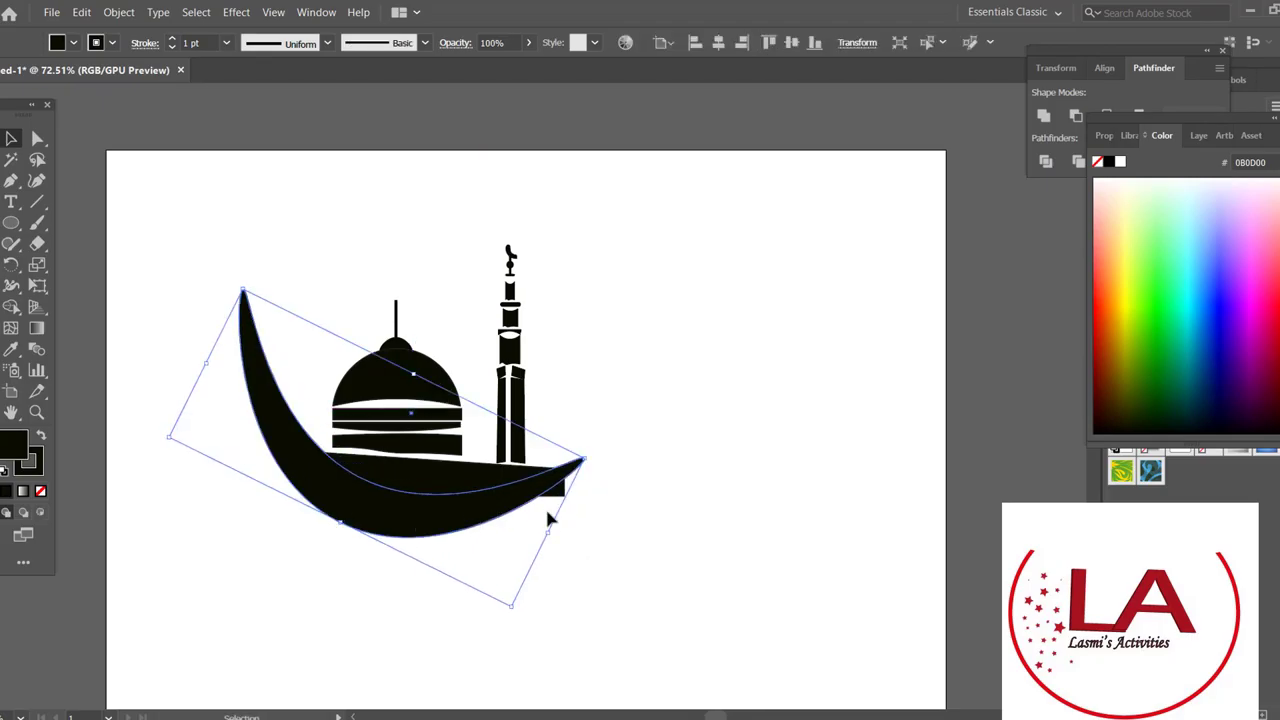
{"action": "mouse_move", "coordinate": [628, 543]}
{"action": "left_mouse_down"}
{"action": "mouse_move", "coordinate": [651, 563]}
{"action": "mouse_move", "coordinate": [610, 562]}
{"action": "left_mouse_up"}
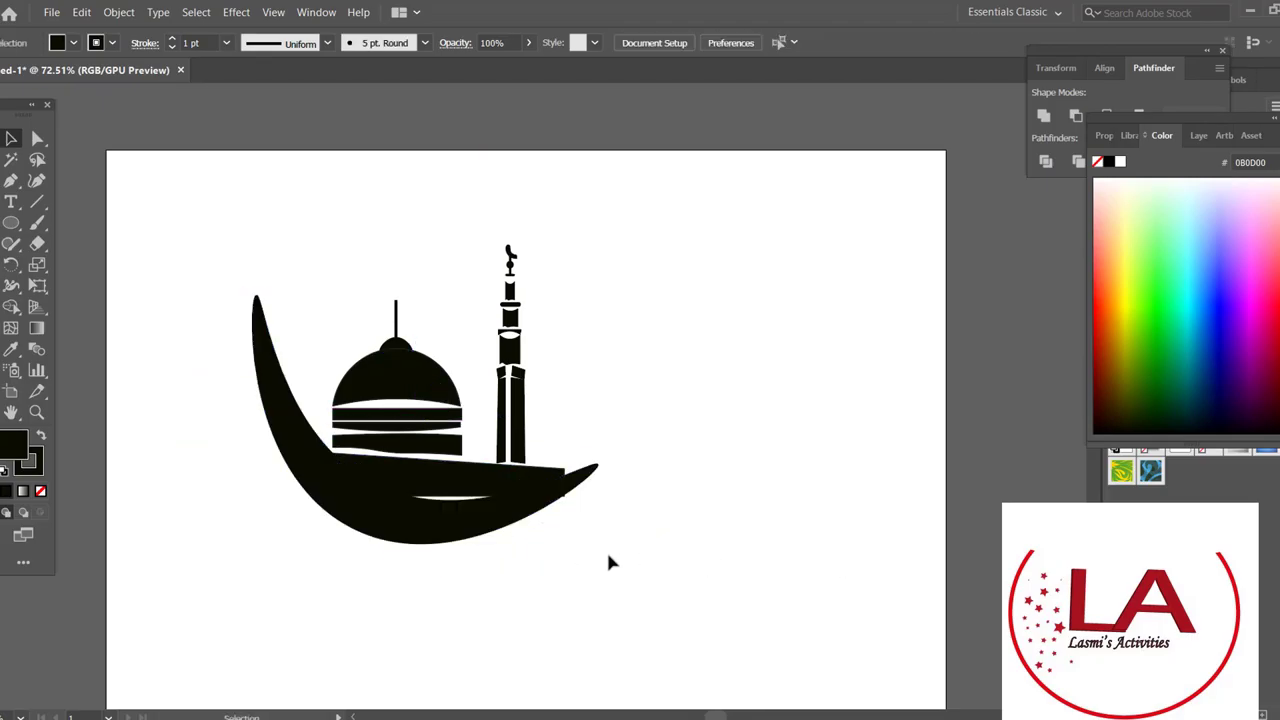
{"action": "left_click", "coordinate": [461, 509]}
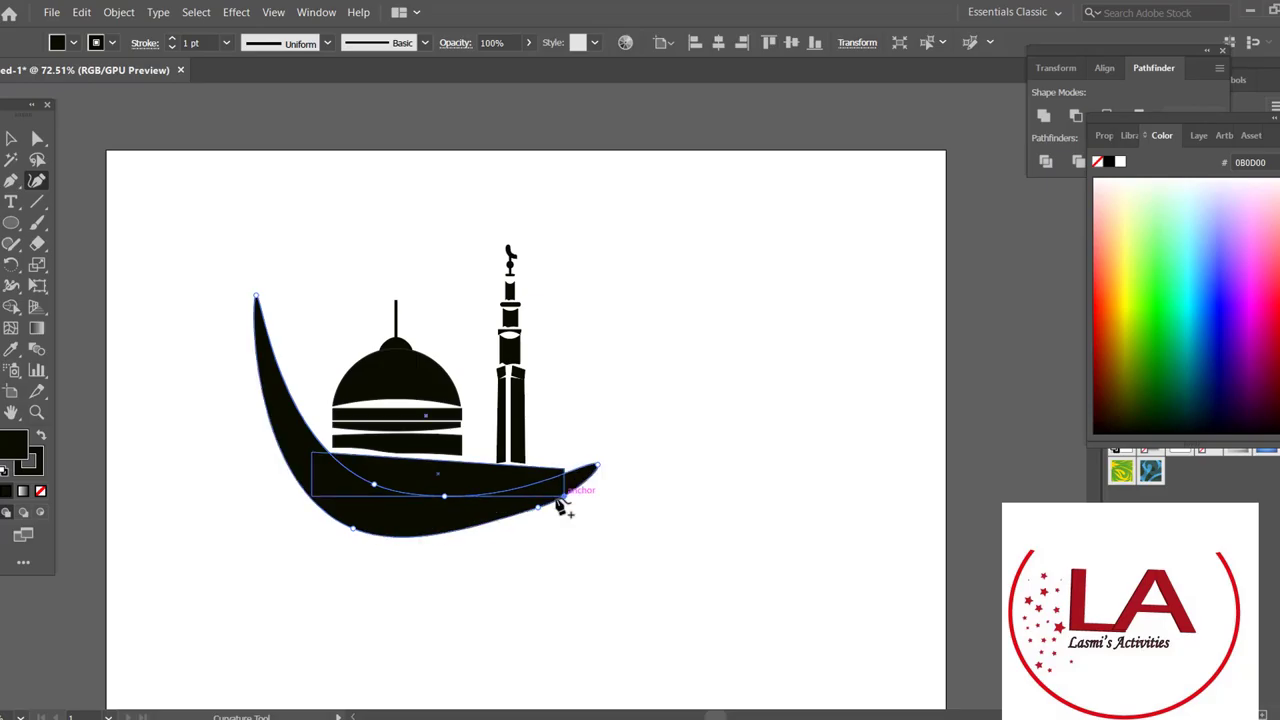
{"action": "key", "text": "v"}
{"action": "left_click", "coordinate": [112, 240]}
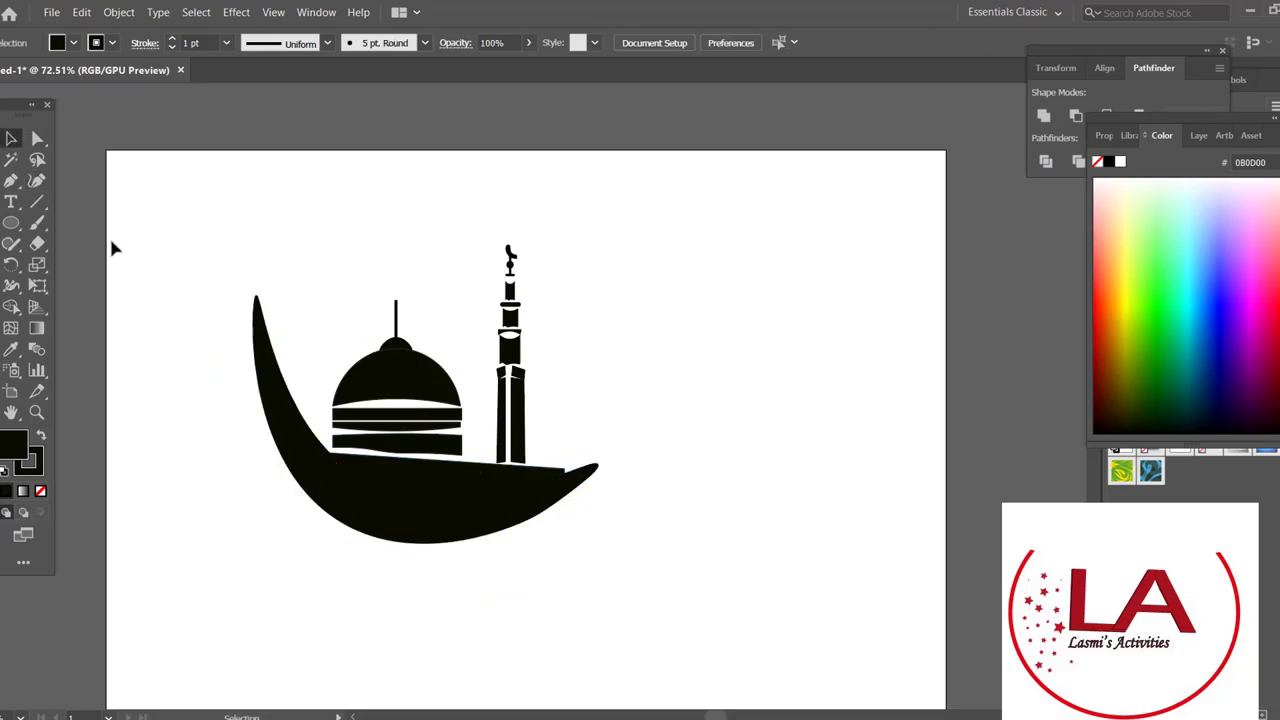
{"action": "left_click", "coordinate": [482, 492]}
Step: Apply a gradient fill to the mosque and make its left stop dark green
{"action": "key", "text": "period"}
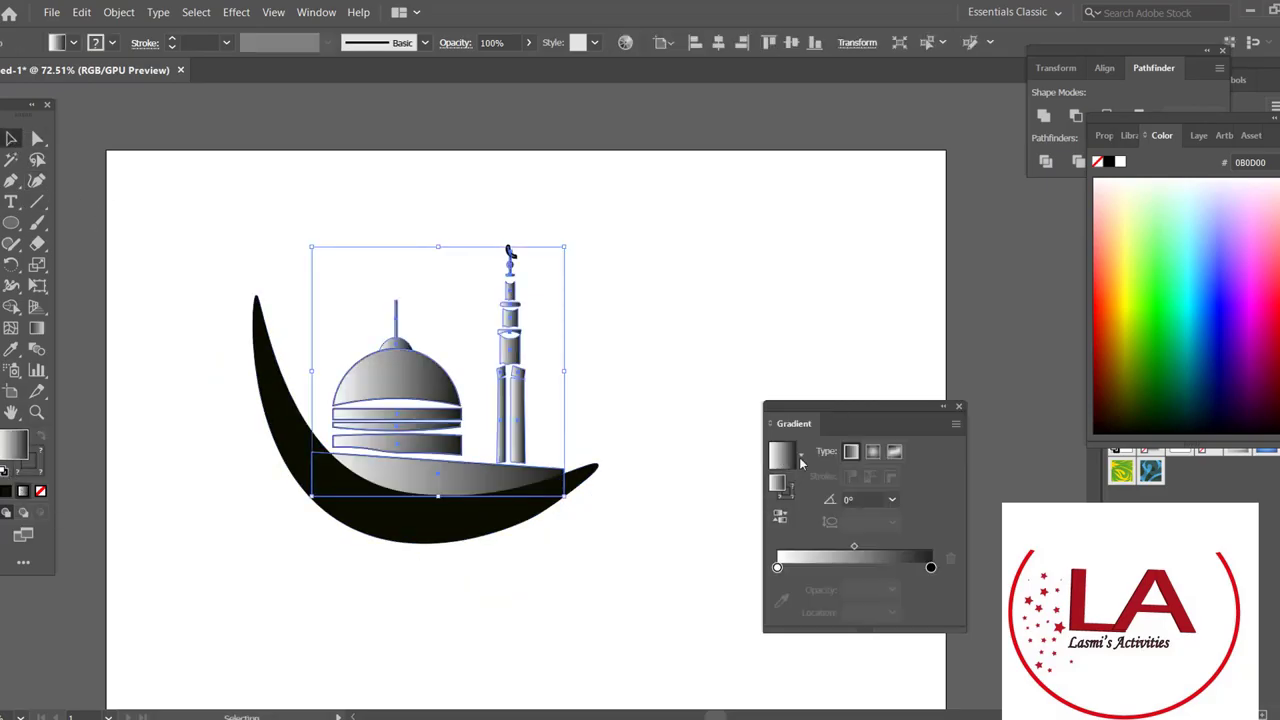
{"action": "left_click", "coordinate": [777, 567]}
{"action": "left_click", "coordinate": [1272, 135]}
{"action": "left_click", "coordinate": [1090, 193]}
{"action": "left_click", "coordinate": [1165, 375]}
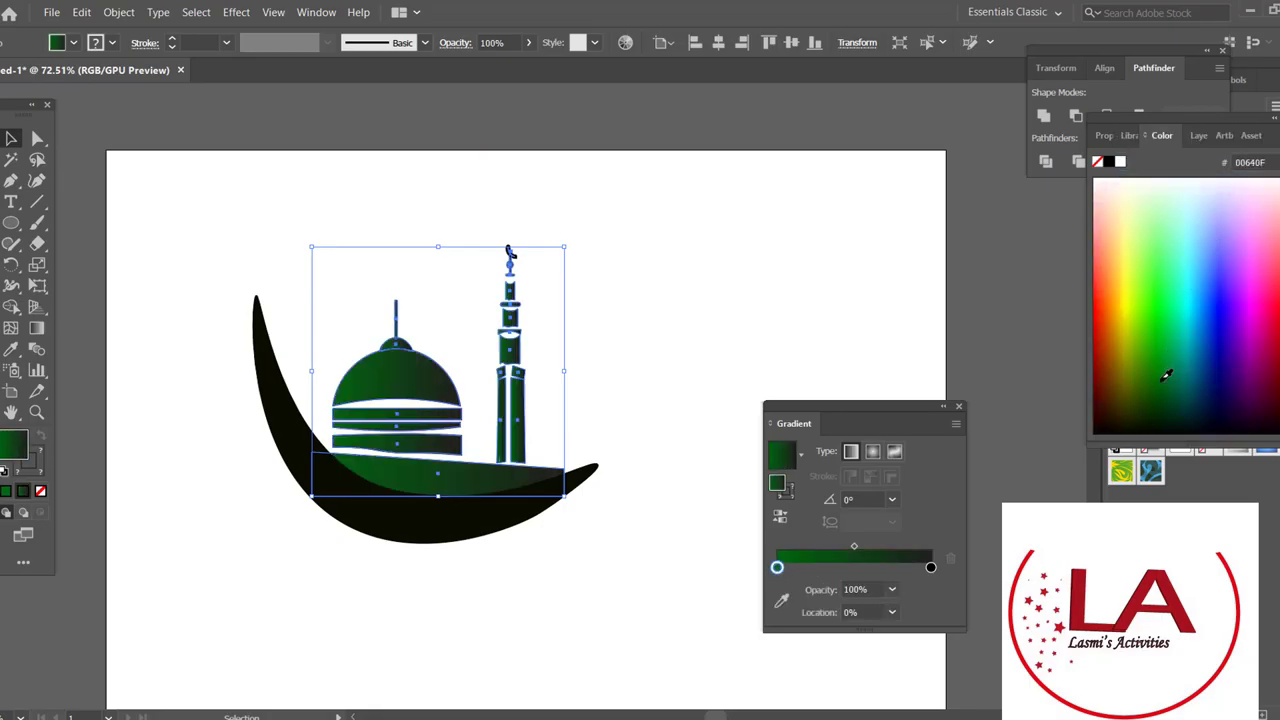
{"action": "left_click", "coordinate": [710, 357]}
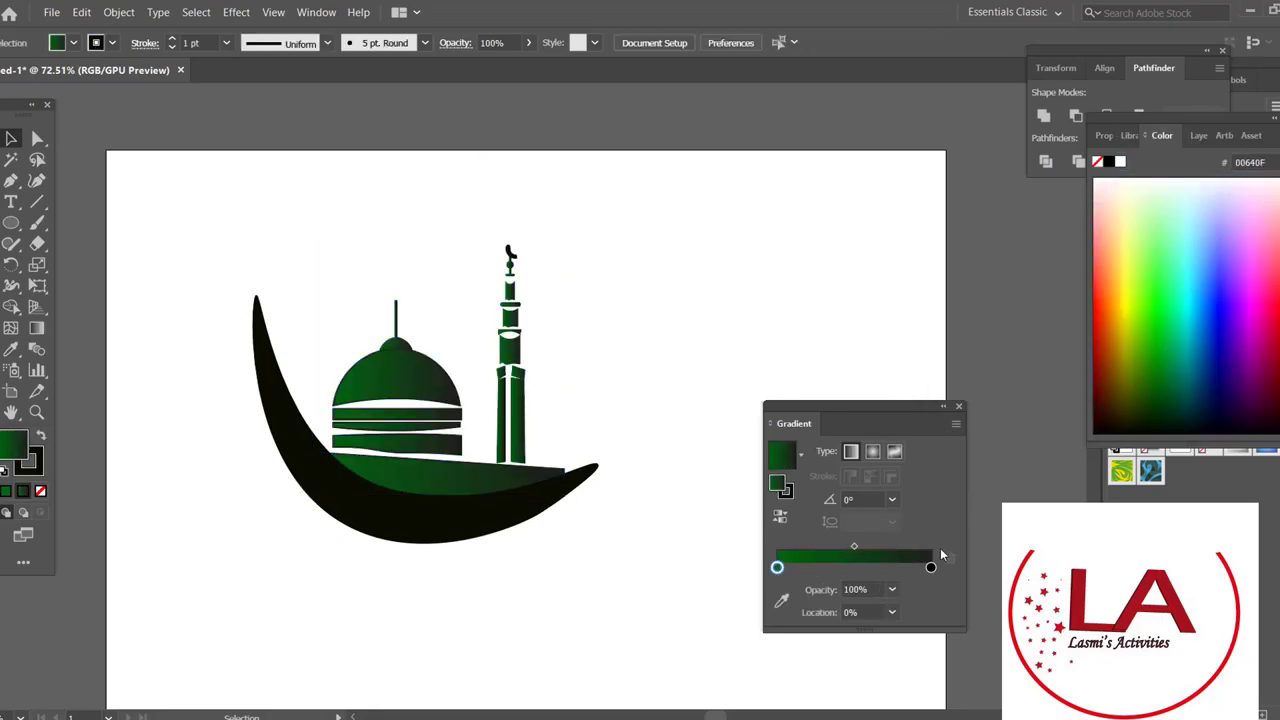
{"action": "left_click", "coordinate": [420, 475]}
Step: Make the gradient's right stop bright green in RGB mode, then nudge the crescent slightly
{"action": "left_click", "coordinate": [930, 567]}
{"action": "left_click", "coordinate": [1272, 135]}
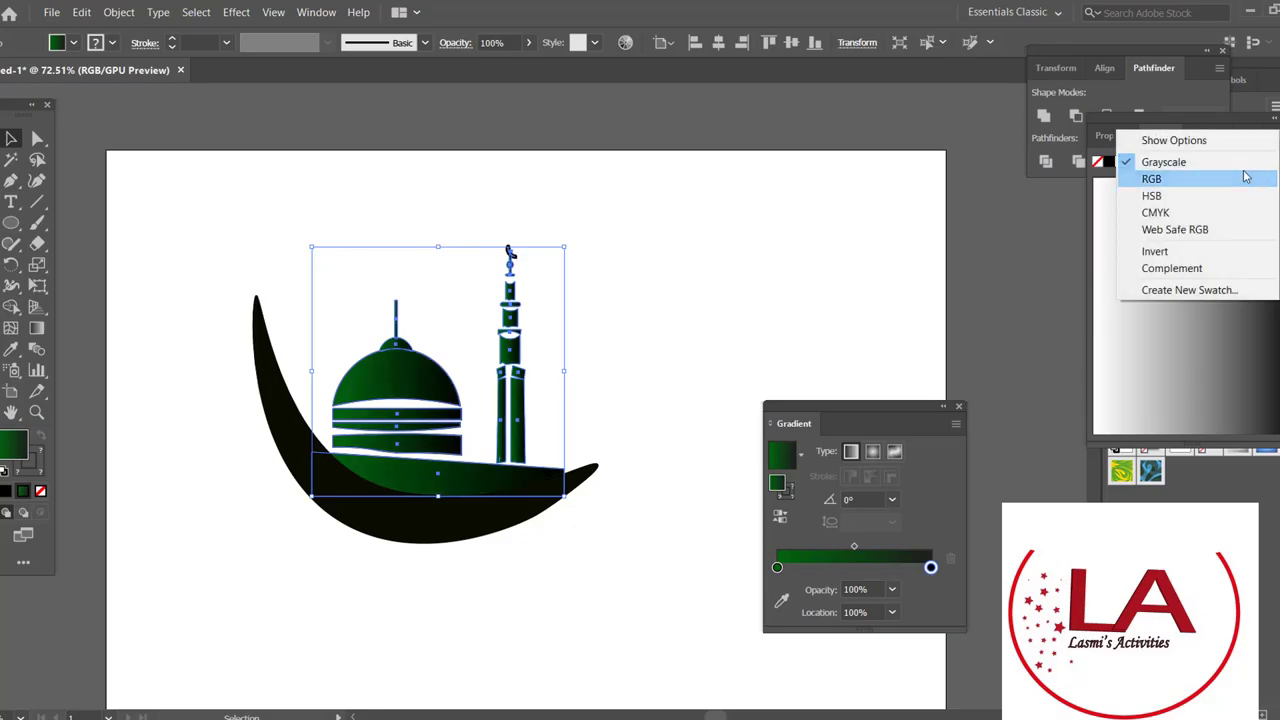
{"action": "left_click", "coordinate": [1151, 178]}
{"action": "left_click", "coordinate": [1171, 340]}
{"action": "left_click", "coordinate": [800, 325]}
{"action": "left_click", "coordinate": [432, 440]}
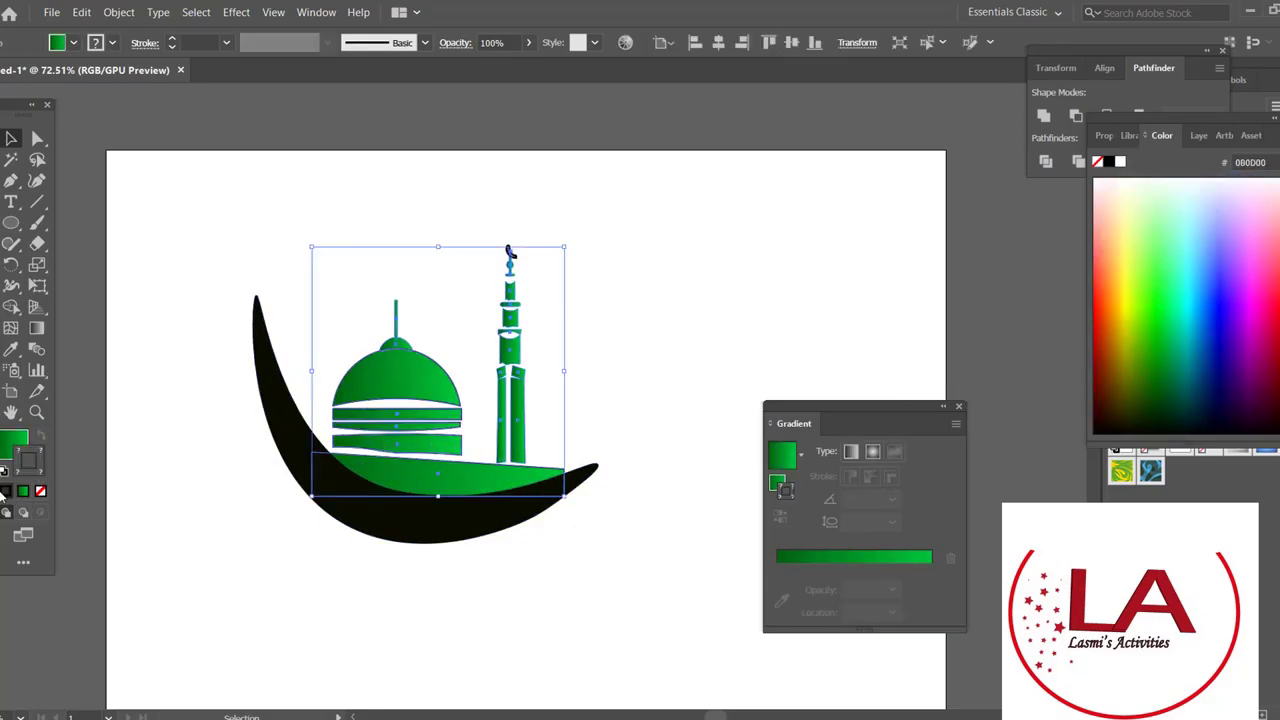
{"action": "left_click", "coordinate": [682, 515]}
{"action": "left_click", "coordinate": [958, 407]}
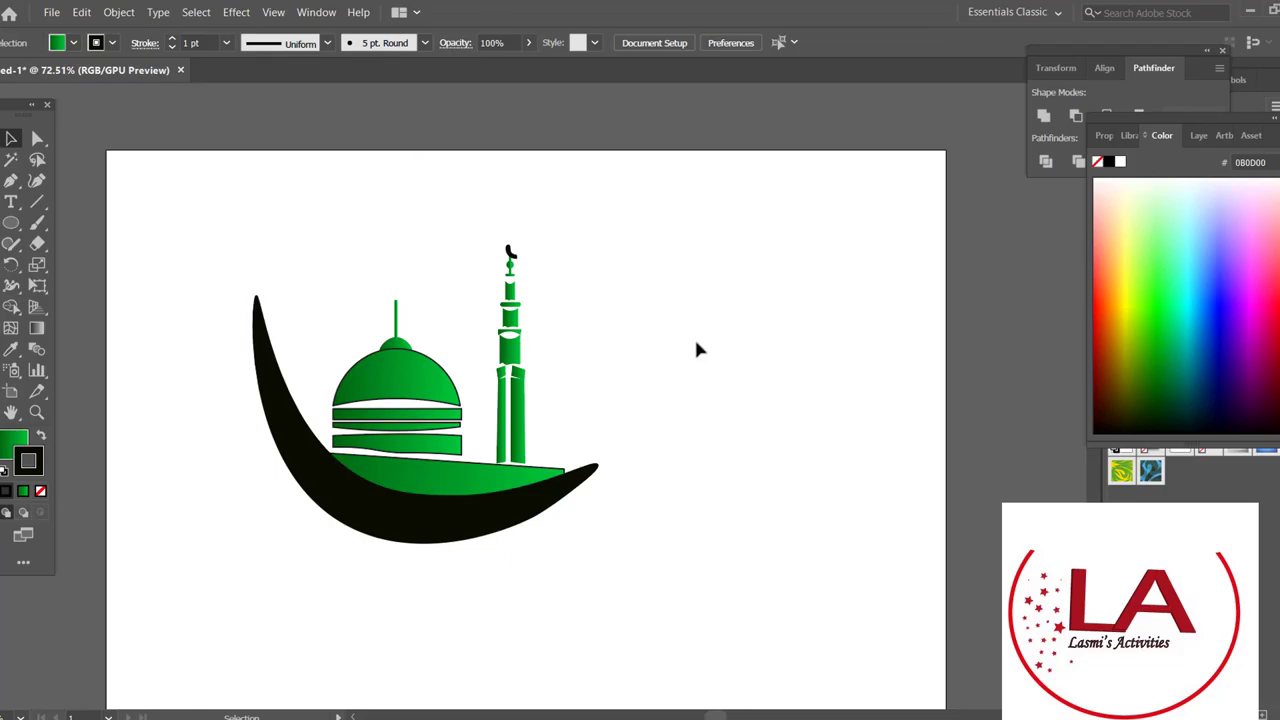
{"action": "mouse_move", "coordinate": [598, 468]}
{"action": "left_mouse_down"}
{"action": "mouse_move", "coordinate": [585, 493]}
{"action": "mouse_move", "coordinate": [437, 511]}
{"action": "mouse_move", "coordinate": [432, 378]}
{"action": "left_mouse_up"}
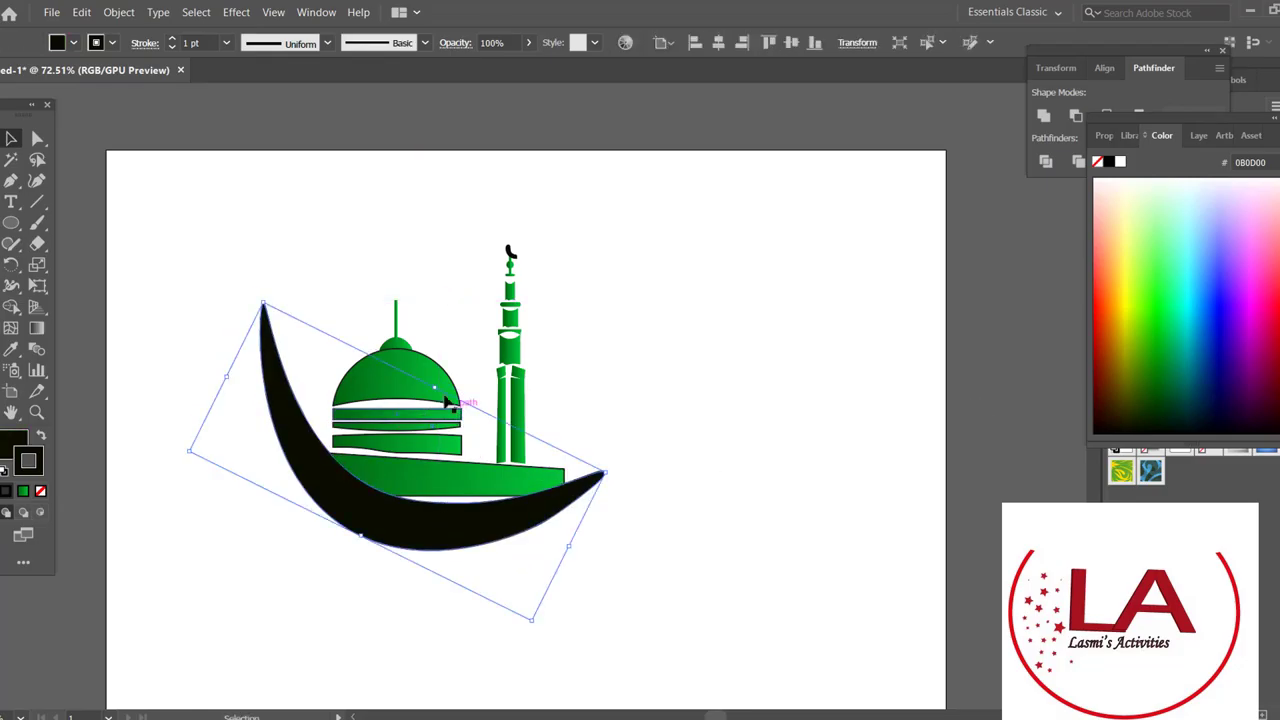
Step: Deselect the large crescent after tilting it slightly clockwise
{"action": "left_click", "coordinate": [733, 445]}
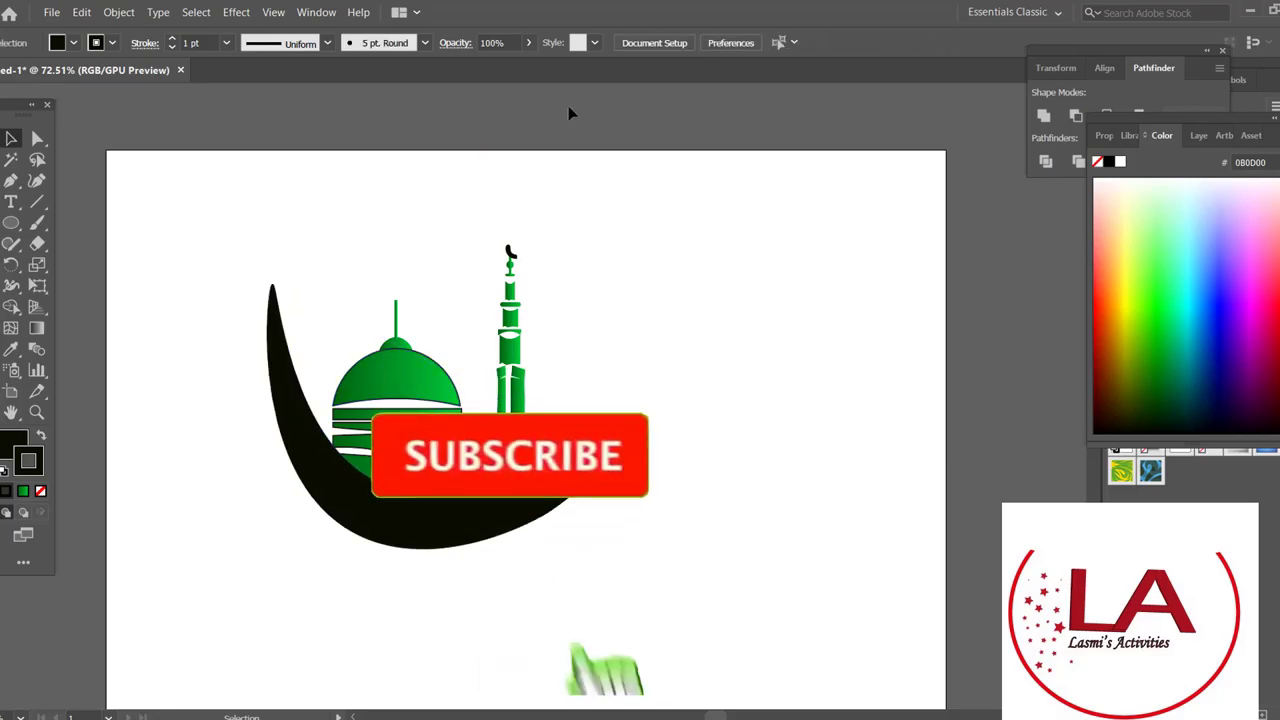